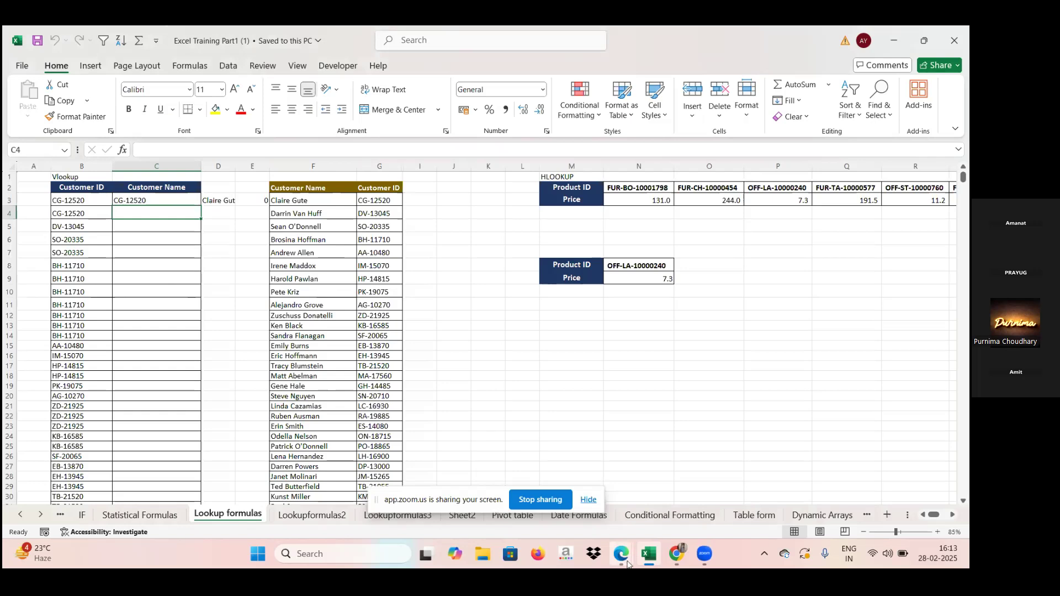
Step: Examine the customer IDs in B3:B5, the array VLOOKUP formula in D3 and the empty Customer Name cell C4
mouse_move(622, 564)
left_click(88, 201)
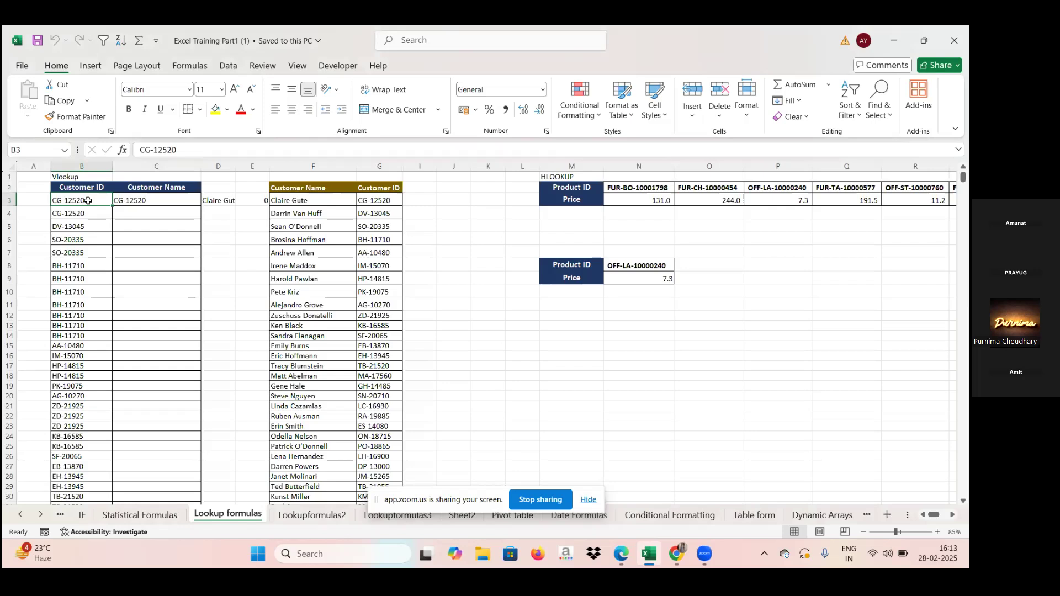
left_click(223, 202)
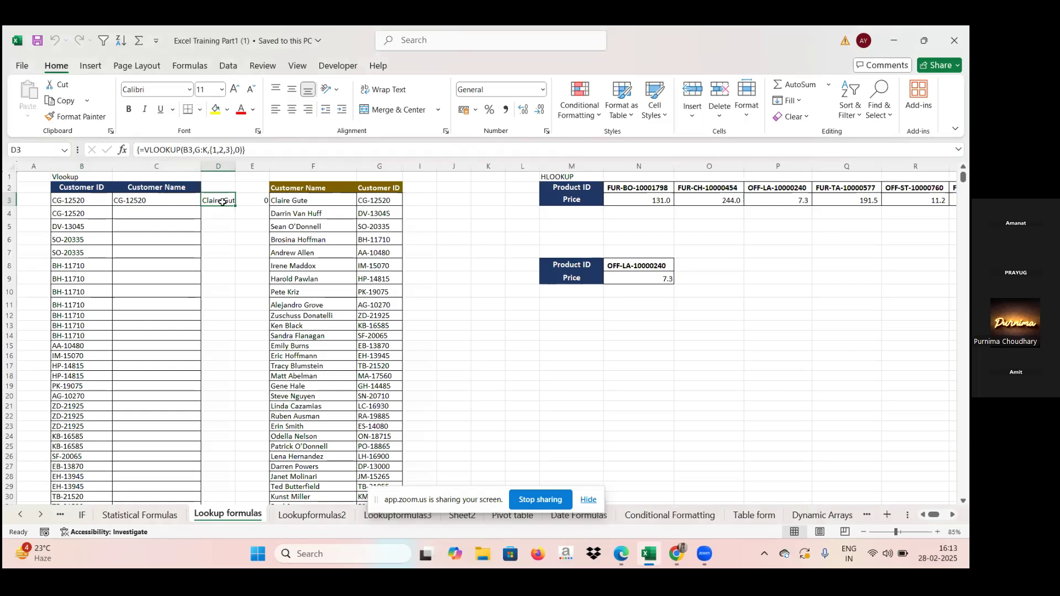
left_click(65, 213)
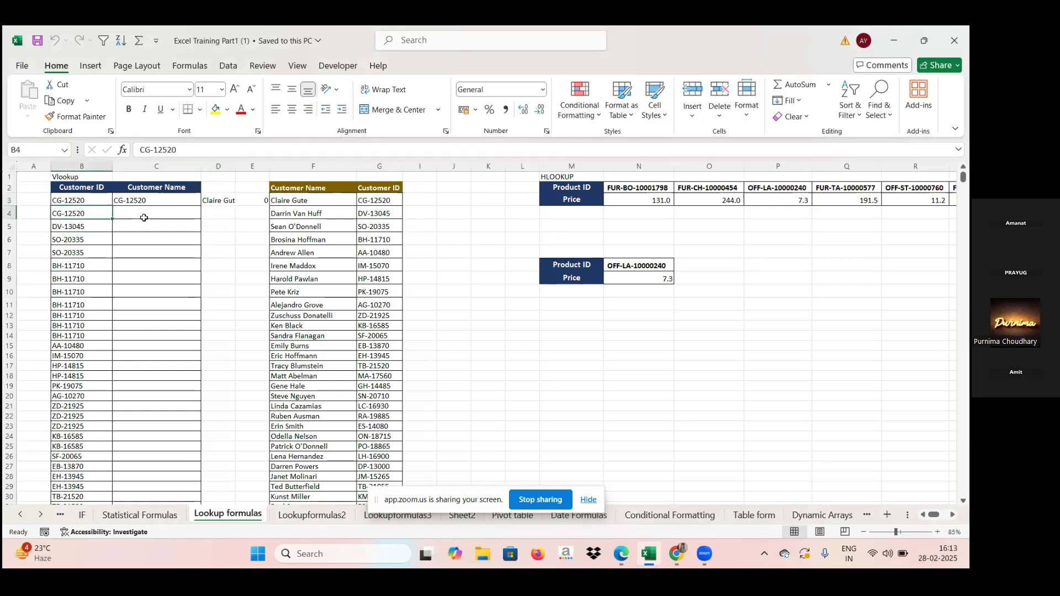
left_click(81, 227)
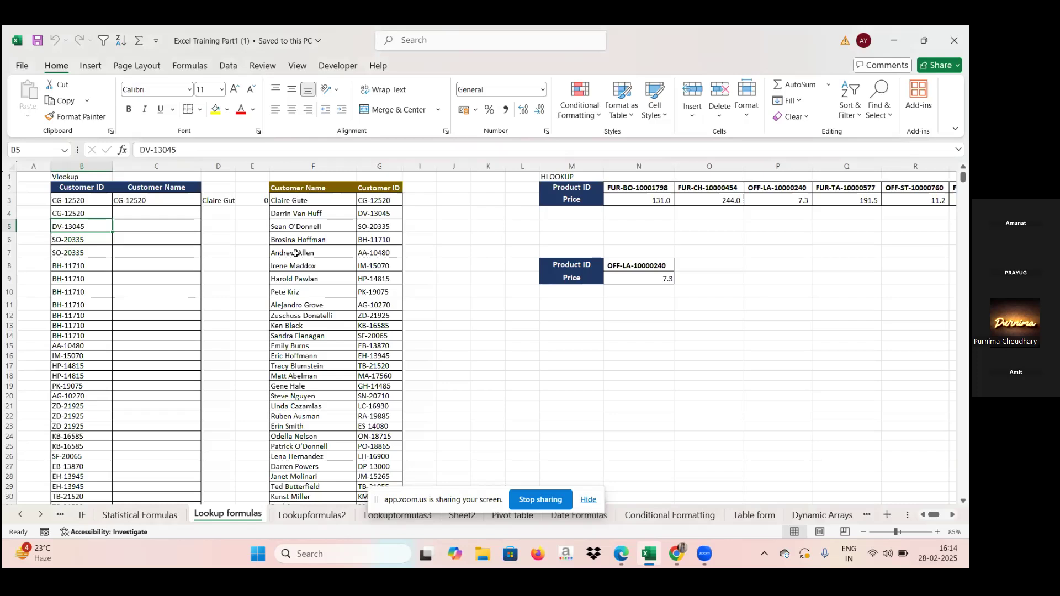
left_click(149, 212)
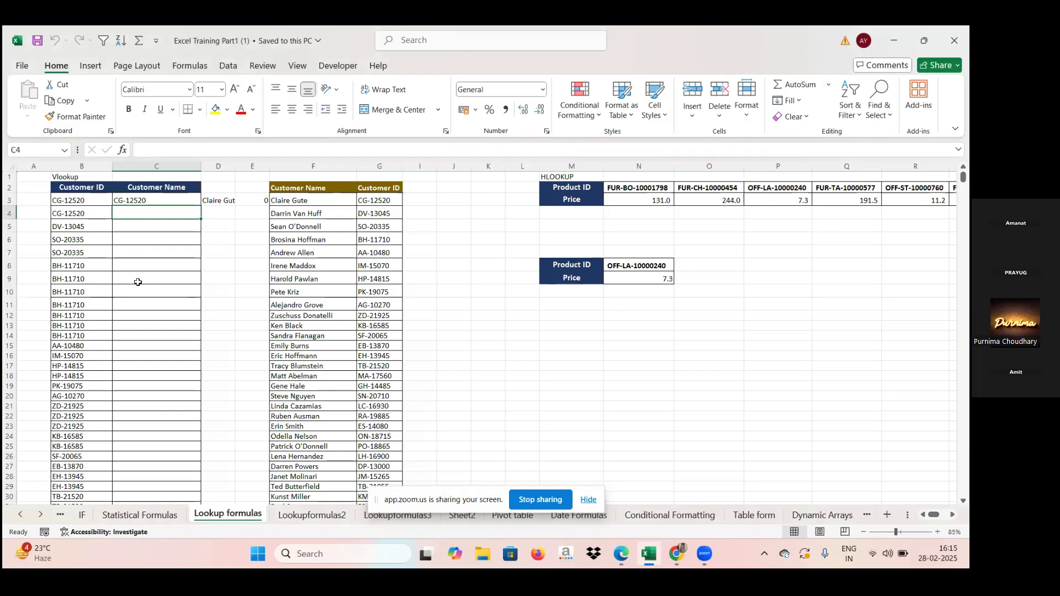
left_click(57, 219)
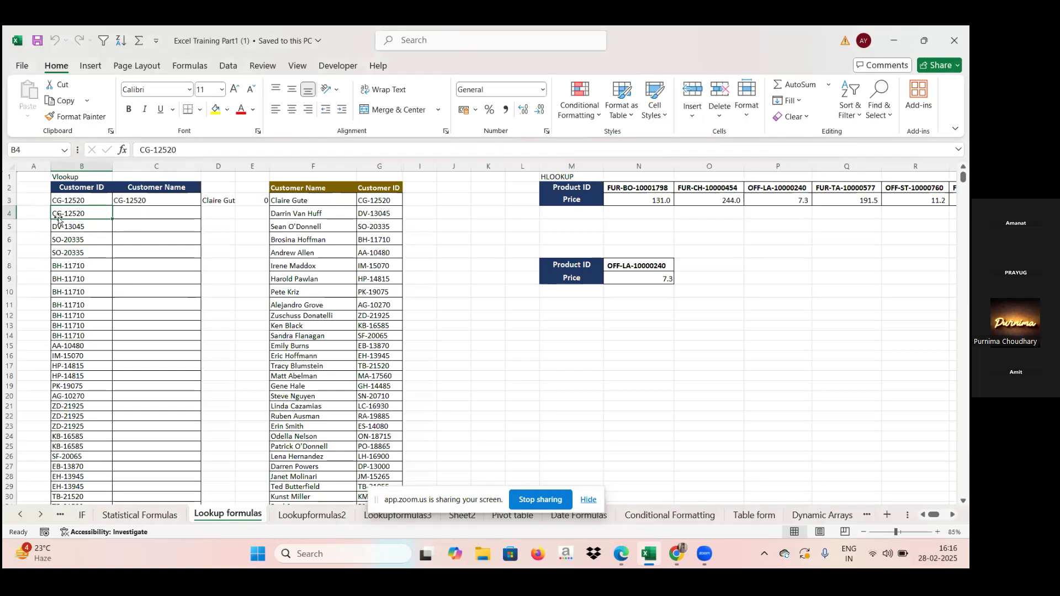
Step: Begin a lookup formula in cell C4 with =vloo, keeping the Excel workbook in front
left_click(154, 212)
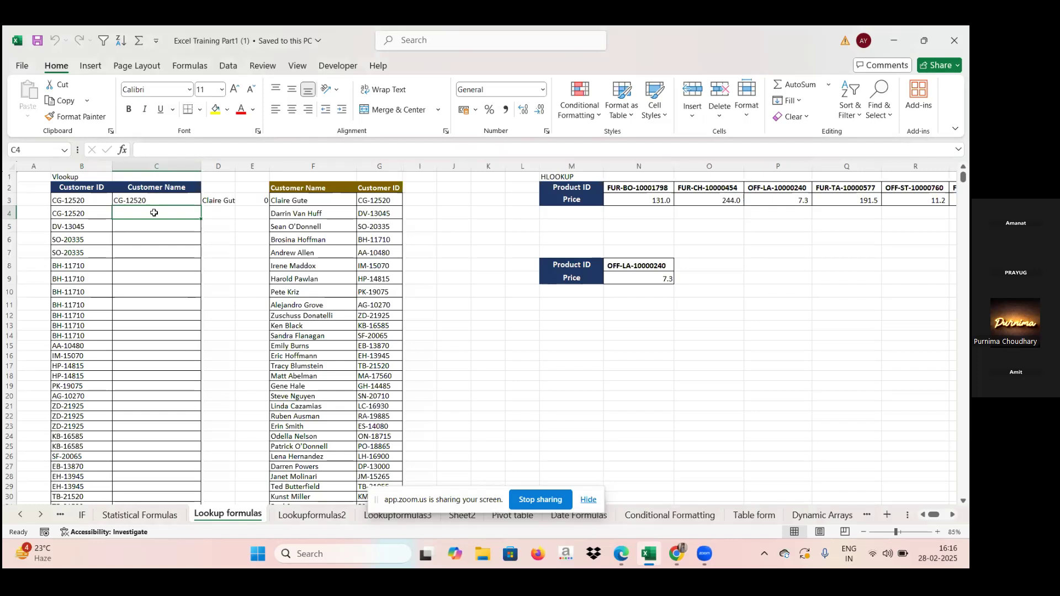
type("=vloo")
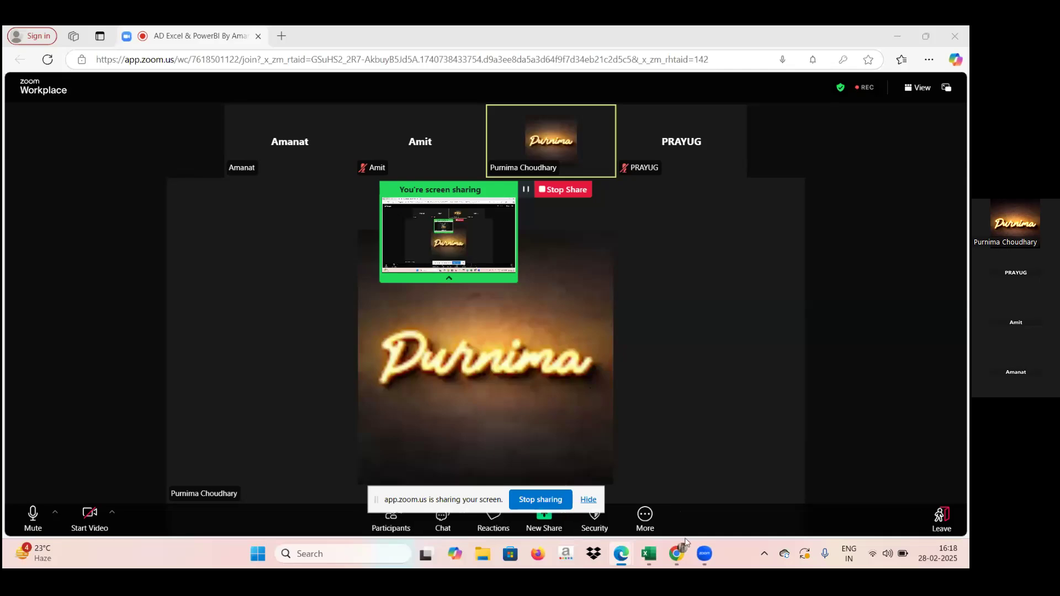
left_click(648, 554)
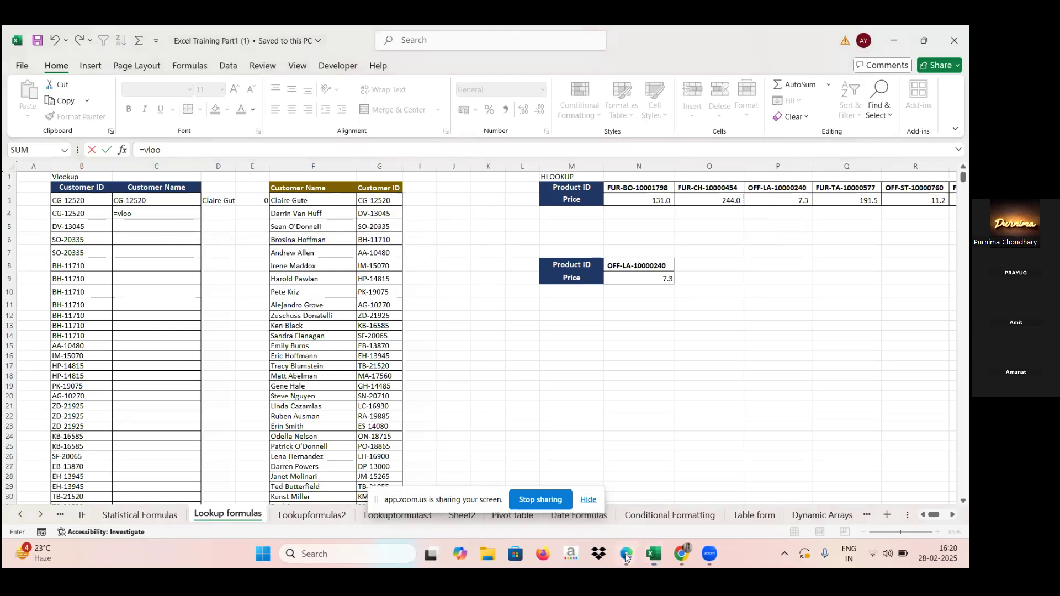
Step: Switch to the Zoom meeting, mute and unmute the microphone, and return to the Excel workbook
mouse_move(626, 553)
left_click(573, 497)
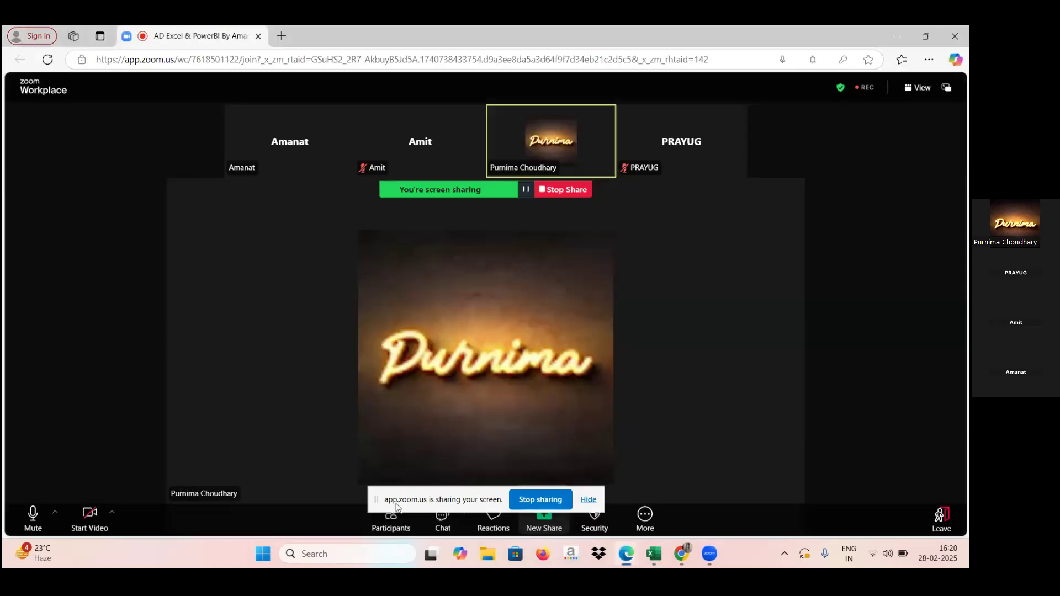
left_click(32, 517)
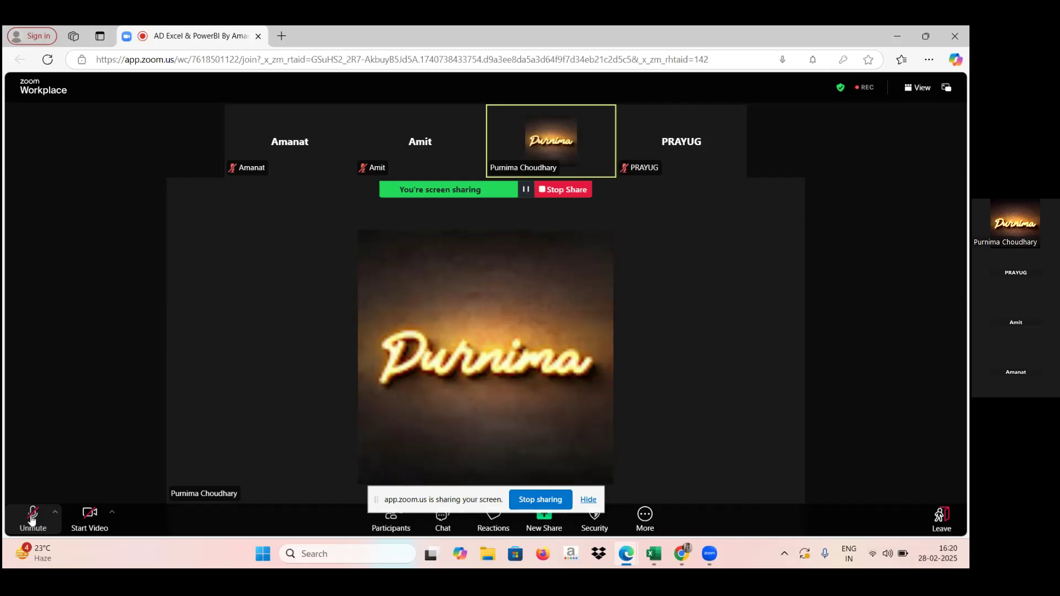
left_click(31, 519)
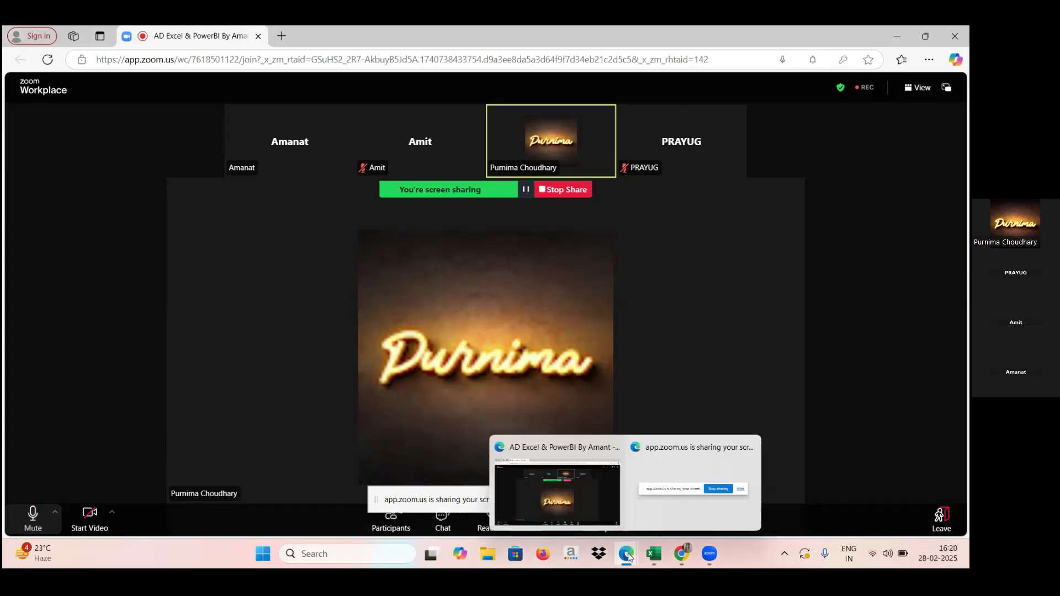
left_click(652, 557)
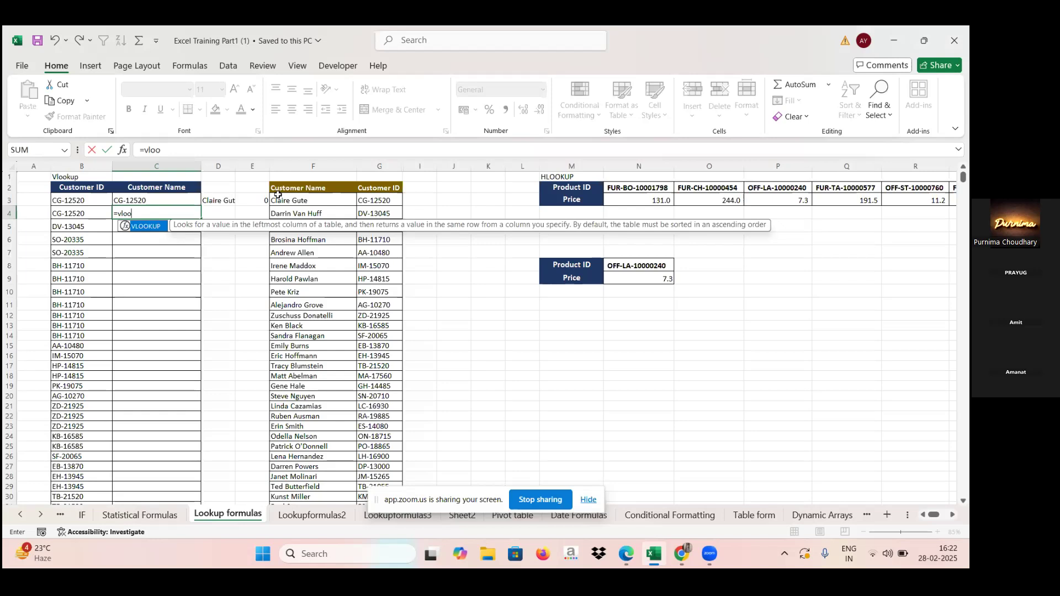
Step: Insert the VLOOKUP function in C4 with B4 as the lookup value, and pick the table array from the Customer Name and Customer ID columns F:G
double_click(148, 226)
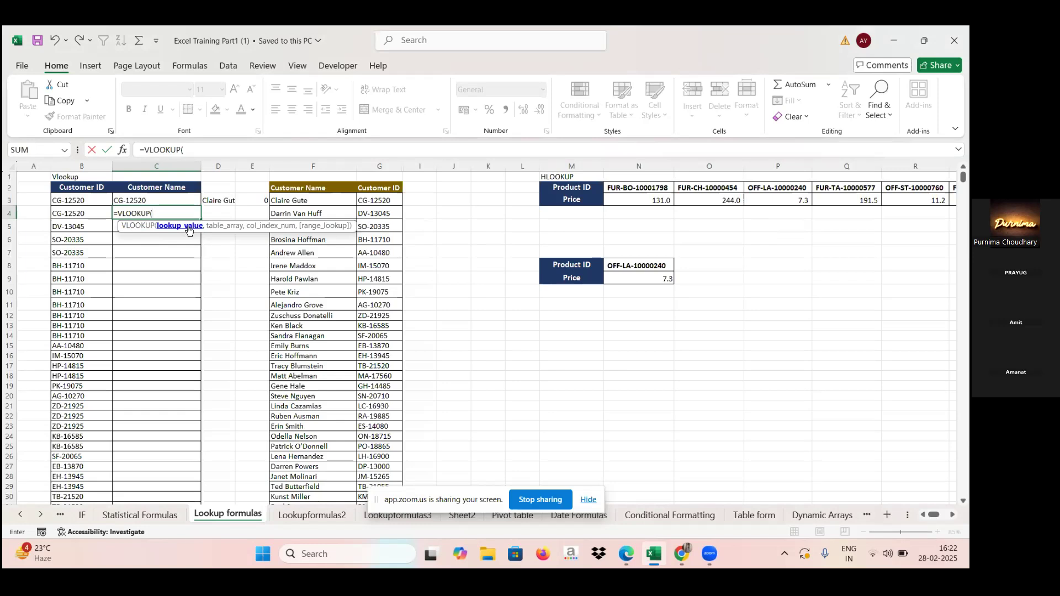
left_click(63, 213)
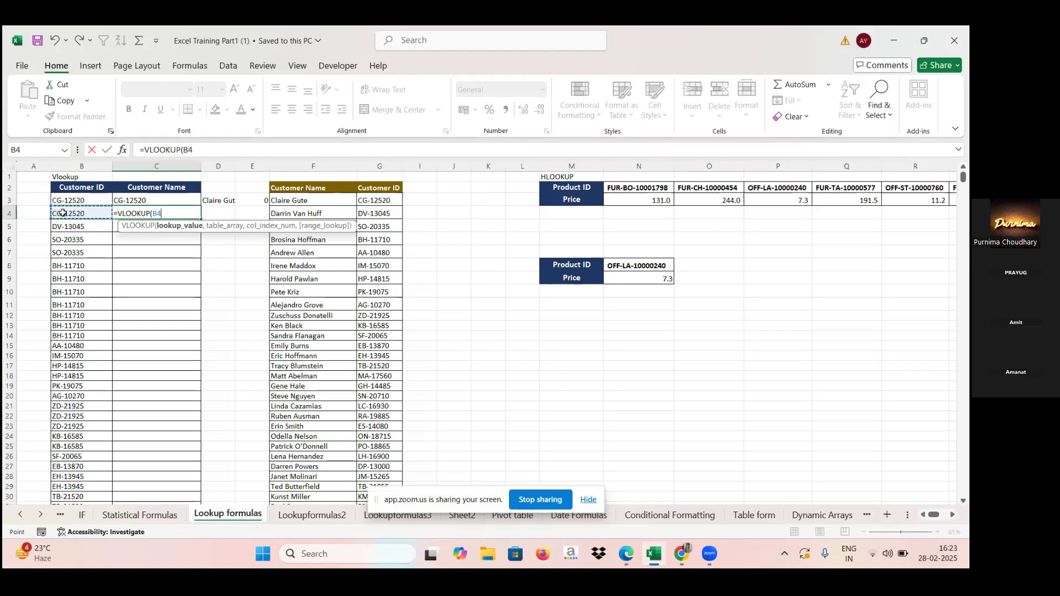
type(",")
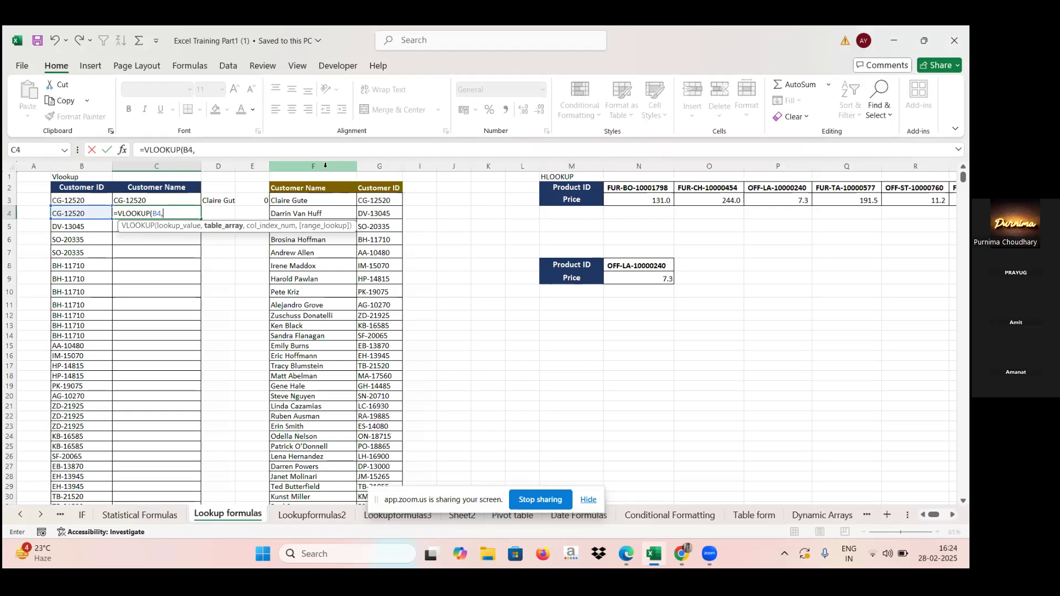
left_click_drag(325, 166, 380, 166)
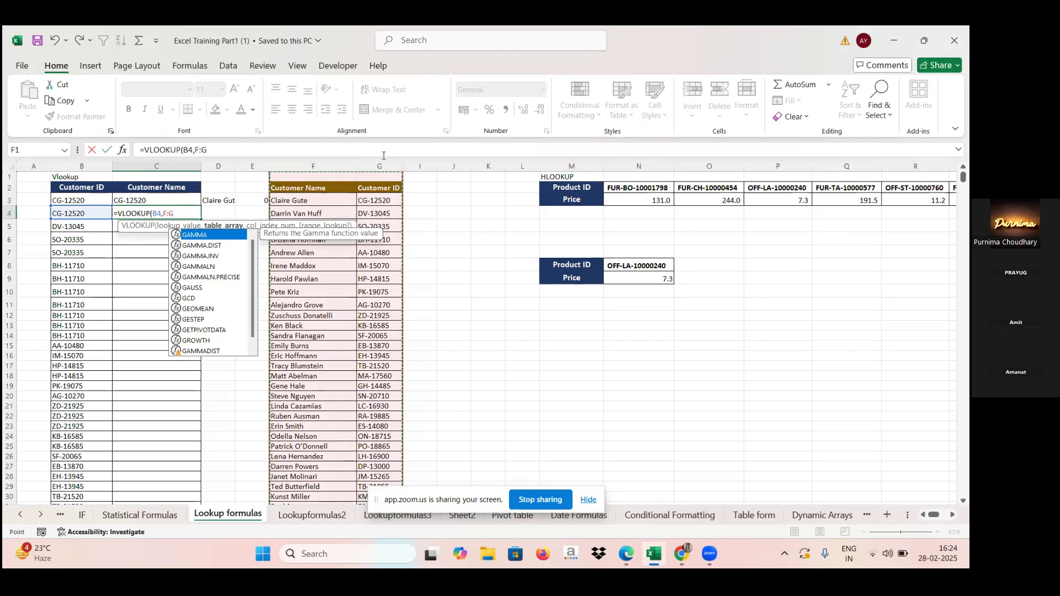
left_click(307, 166)
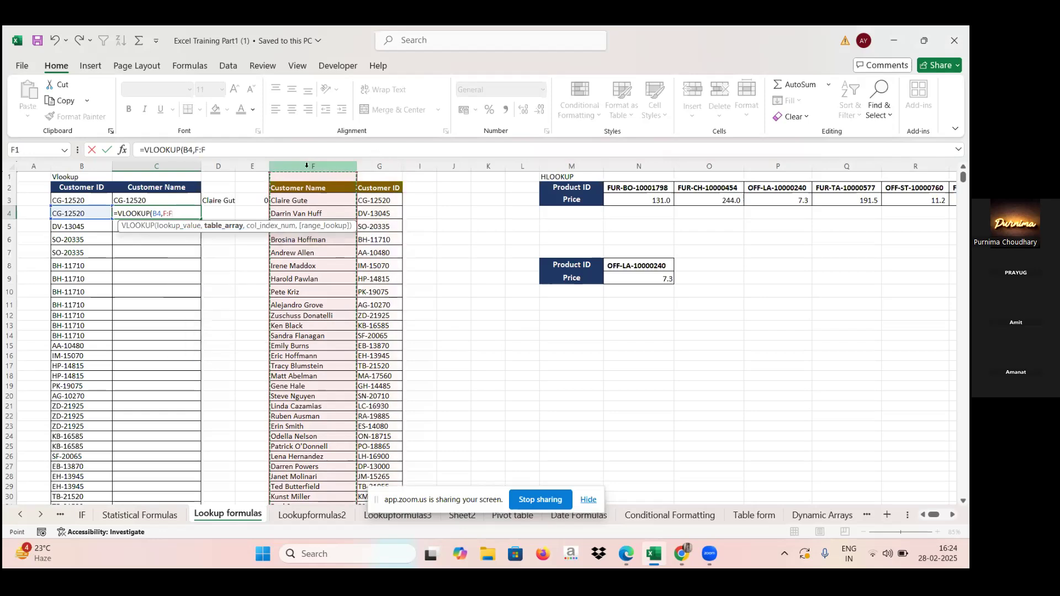
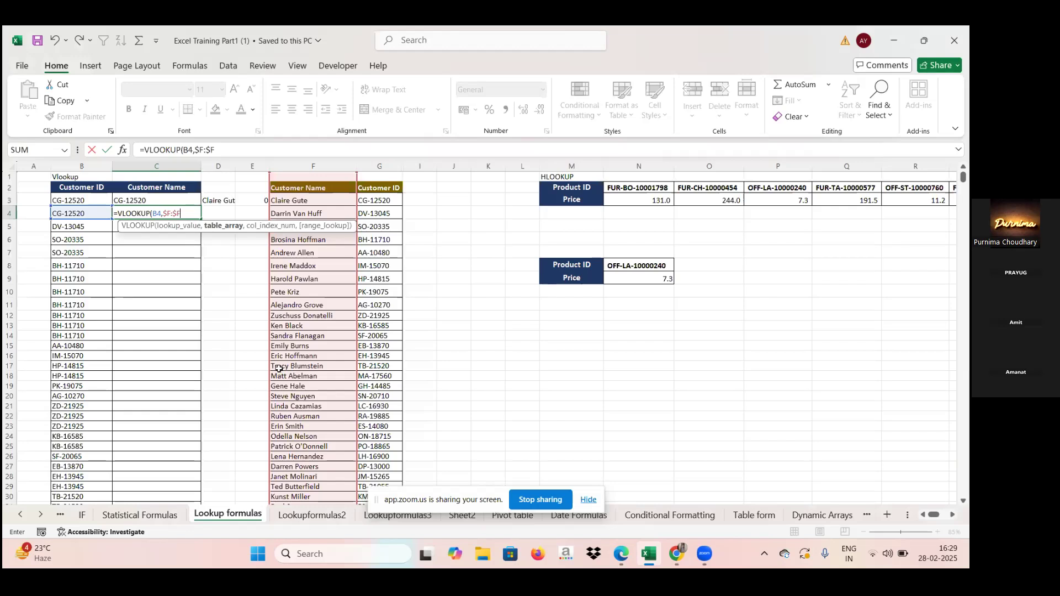
left_click(312, 162)
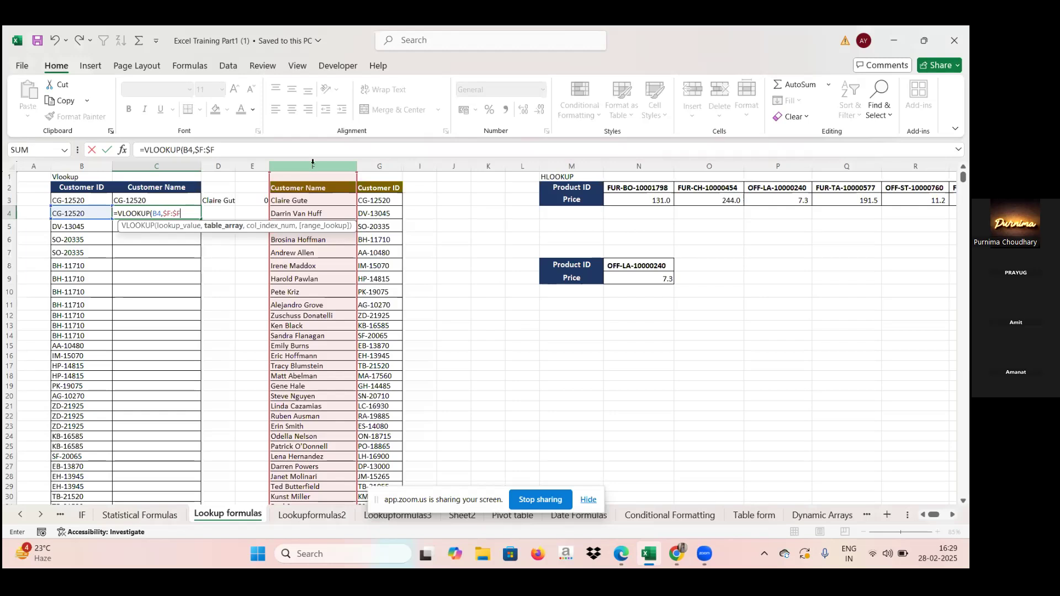
type(",")
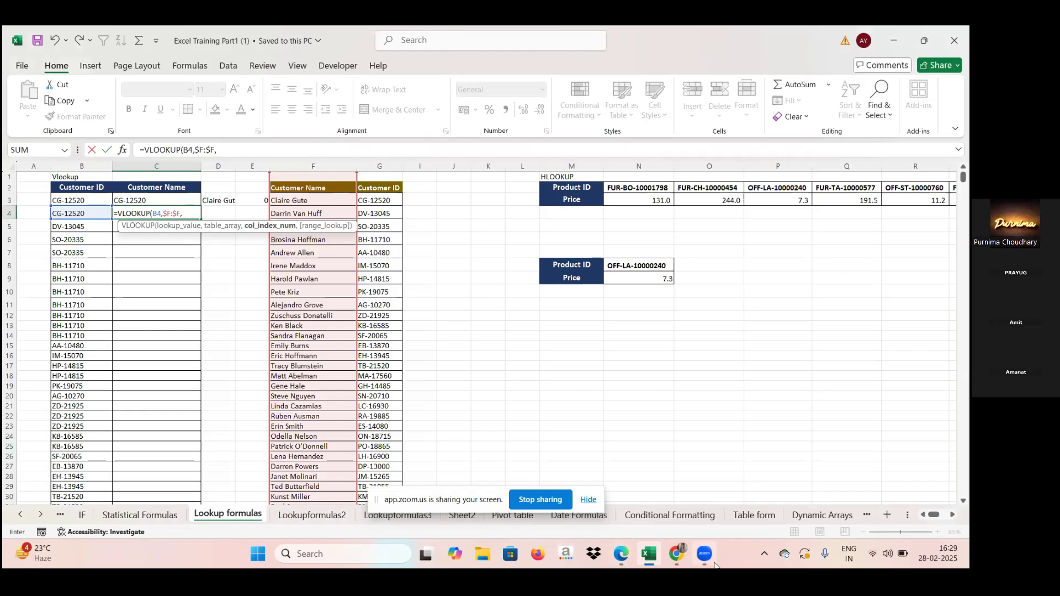
mouse_move(622, 558)
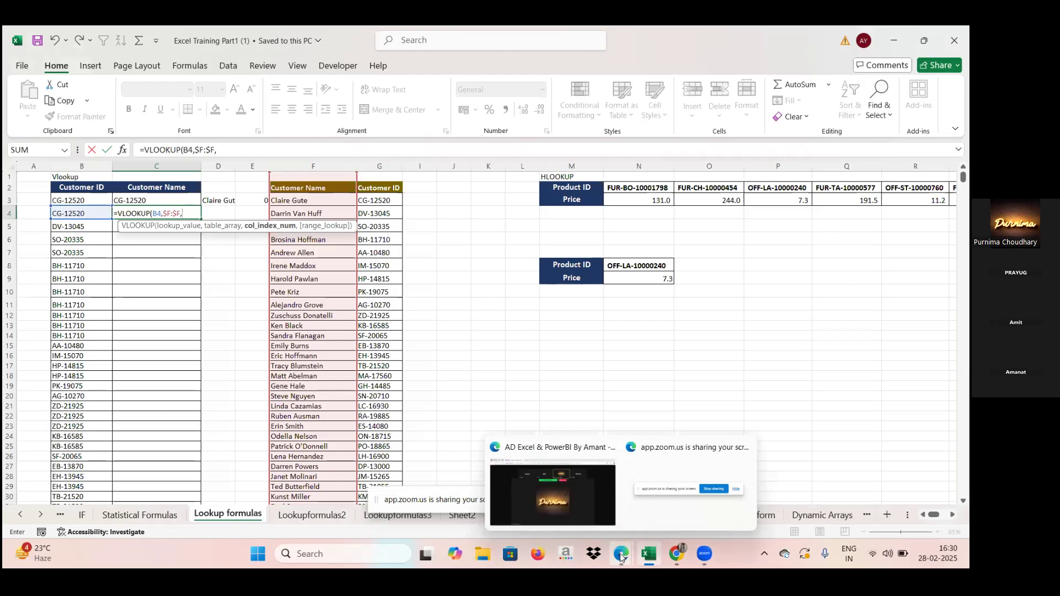
key("BackSpace")
key("BackSpace")
key("BackSpace")
key("BackSpace")
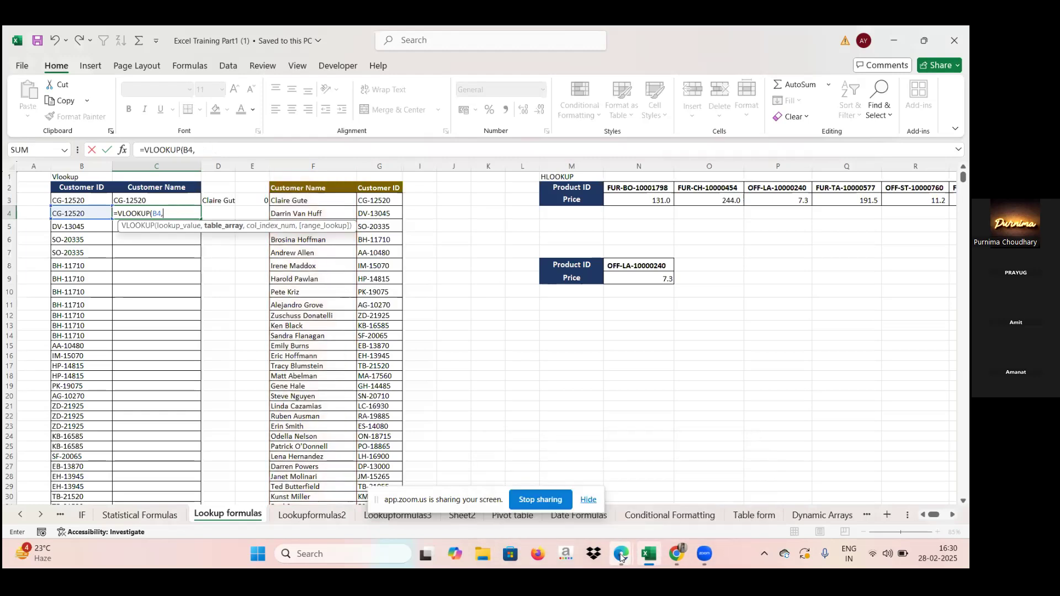
left_click(308, 163)
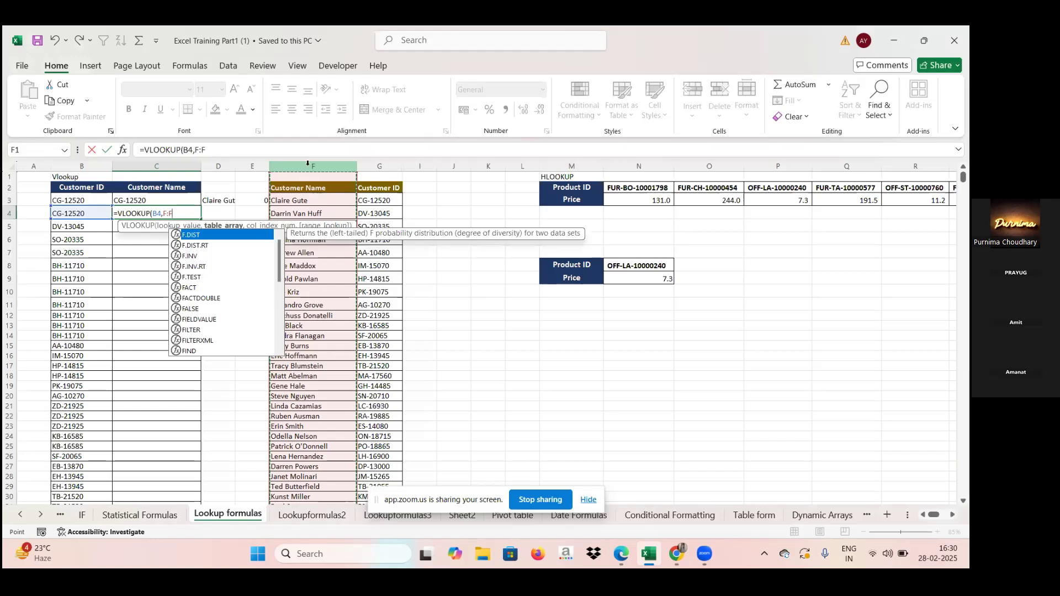
key("F4")
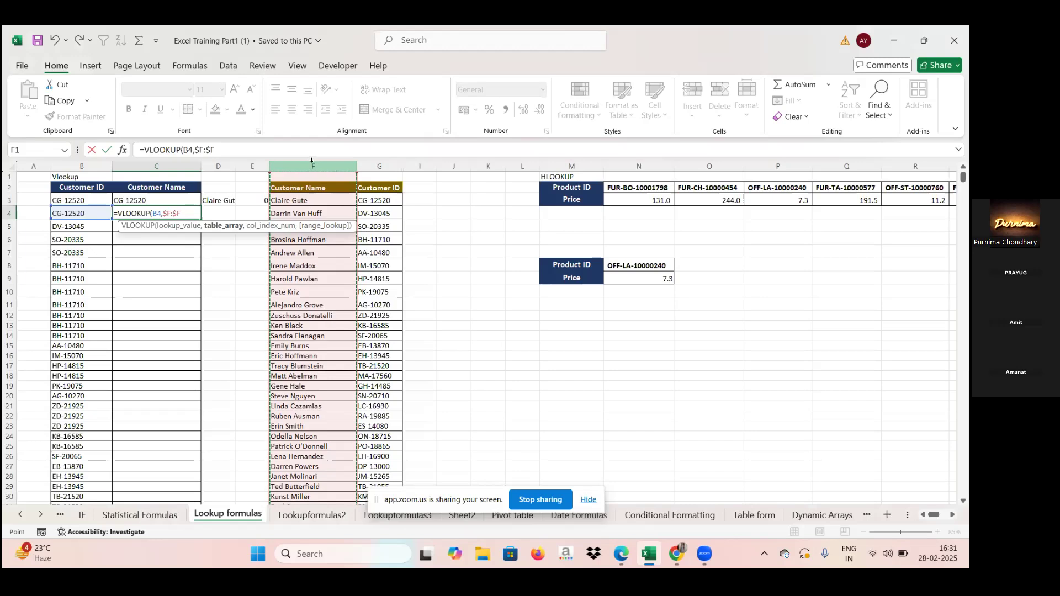
left_click(519, 224)
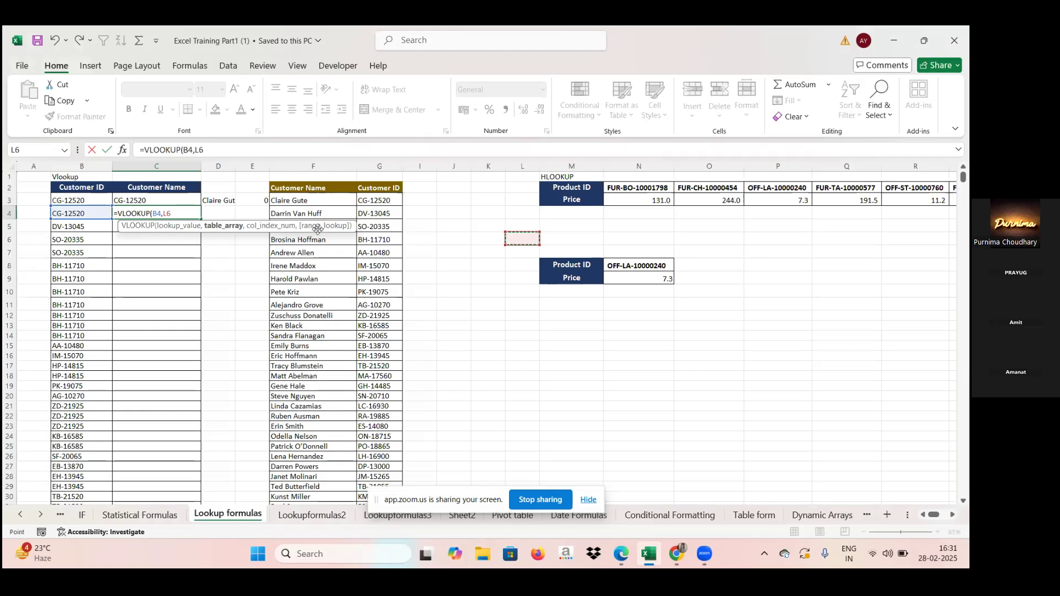
key("BackSpace")
key("BackSpace")
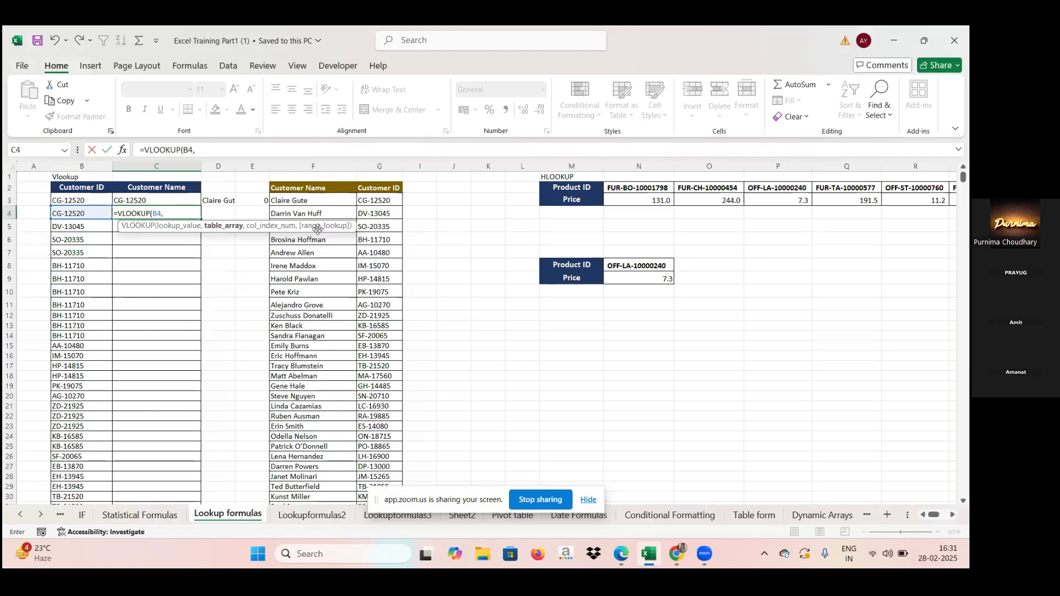
Step: Set the VLOOKUP table array in C4 to the absolute column $F:$F and the column index to 1
left_click(291, 164)
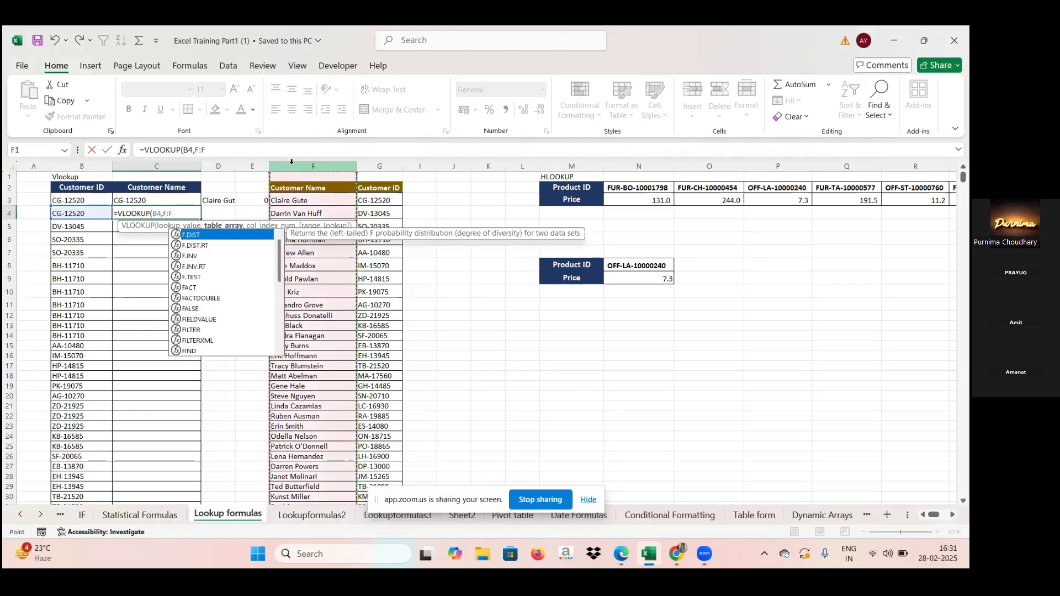
key("F4")
type(",")
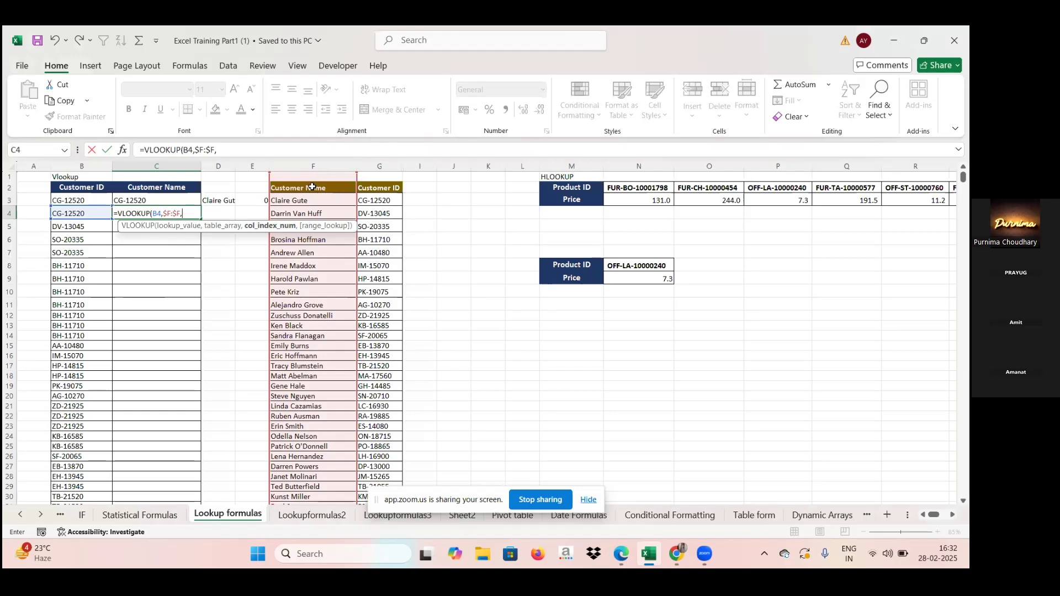
type("1,")
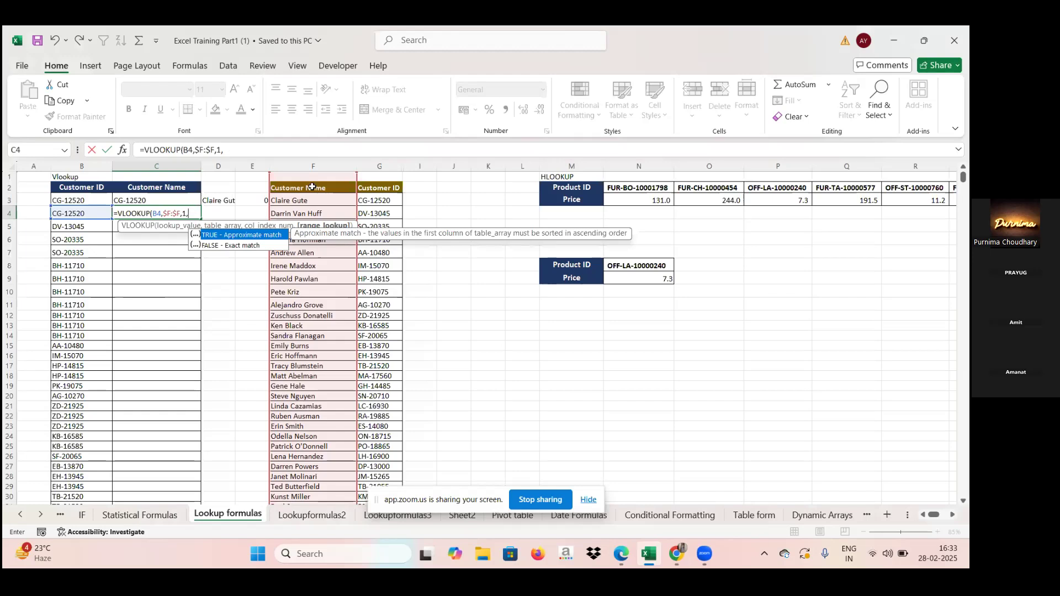
Step: Finish the C4 formula with FALSE for an exact match and fill it down the Customer Name column
left_click(260, 249)
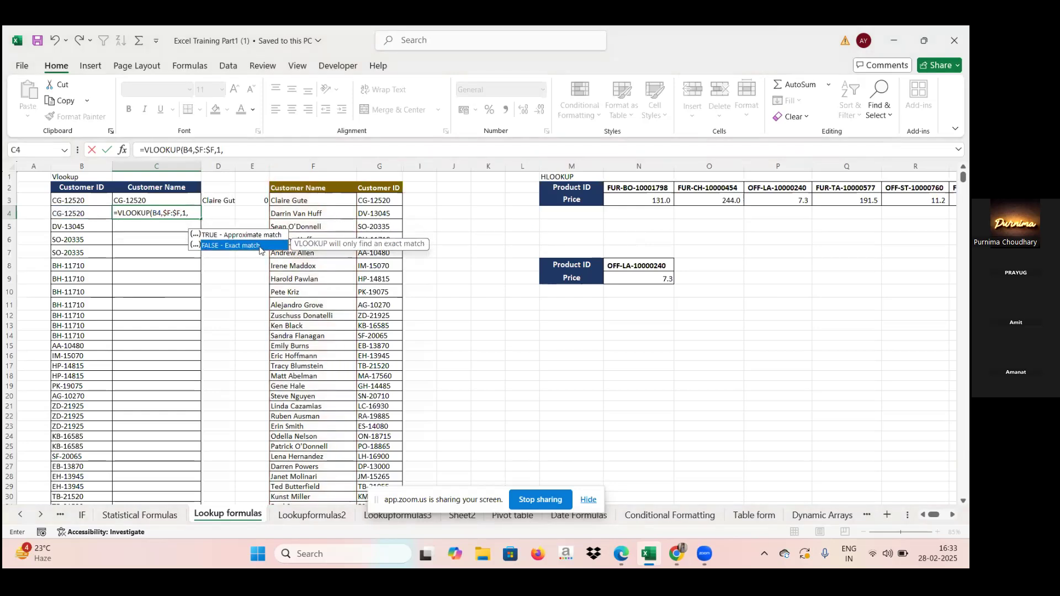
double_click(259, 246)
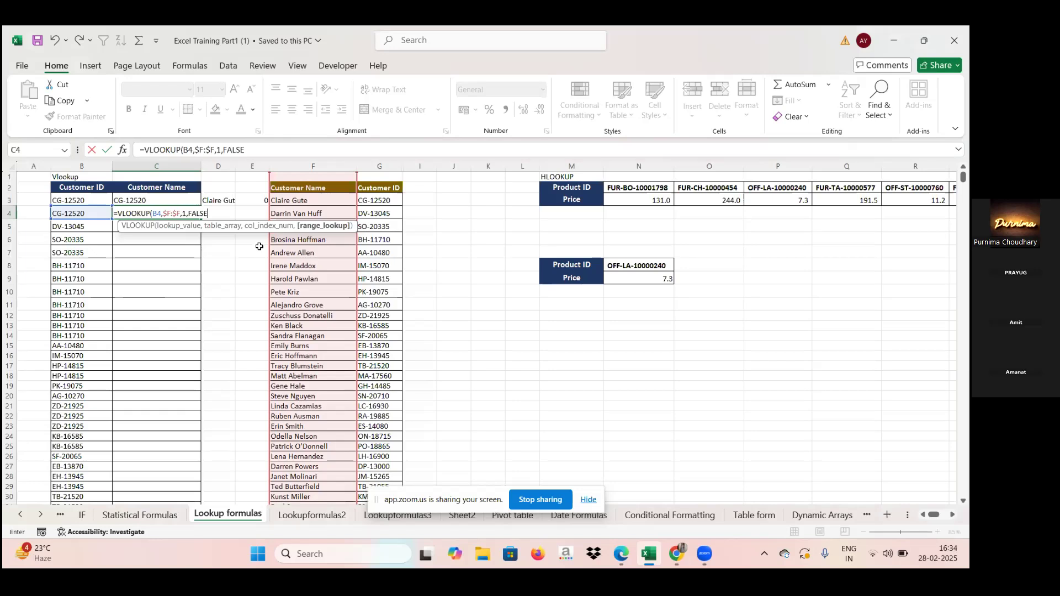
type(")")
key("Return")
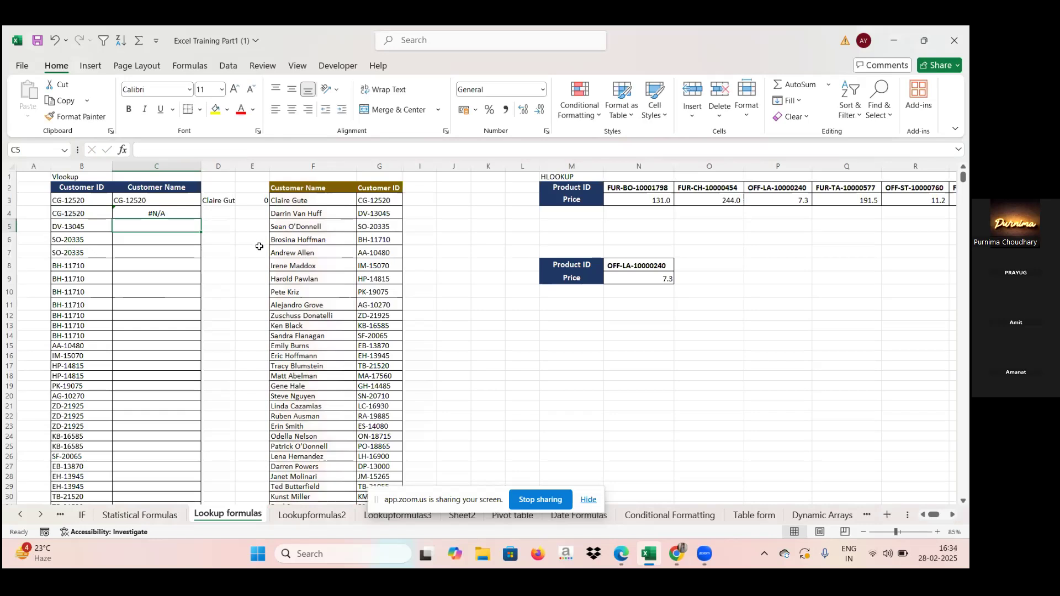
left_click(187, 216)
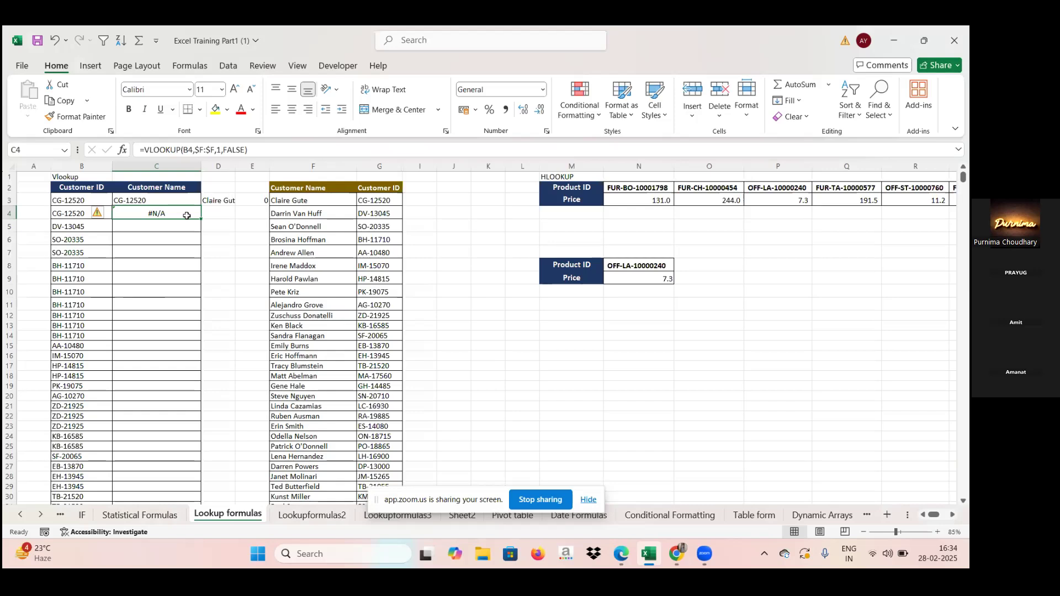
double_click(199, 219)
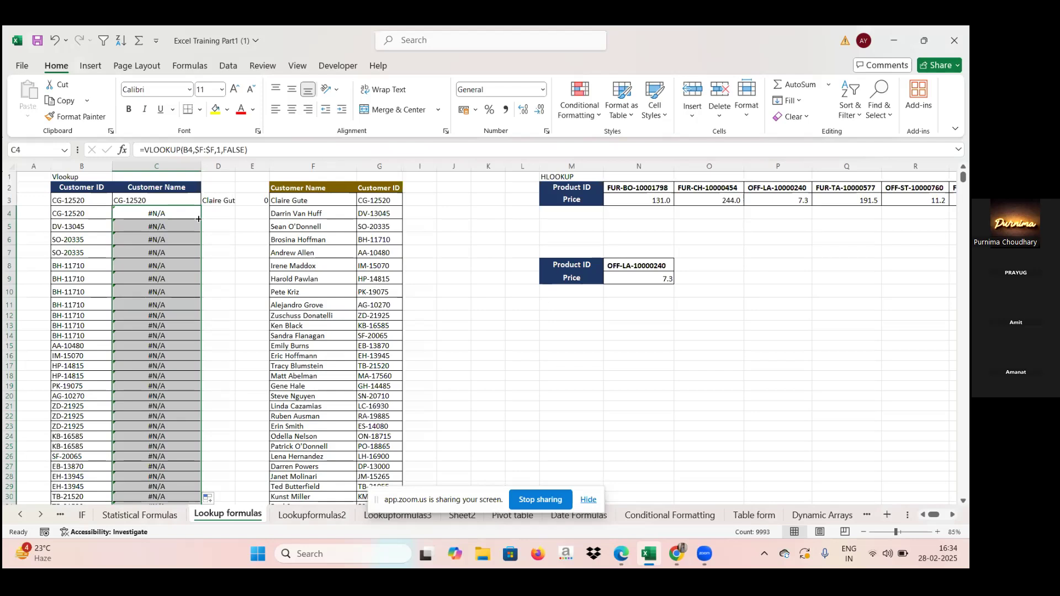
Step: Change the column index of the C4 VLOOKUP to 2 and fill the formula down the Customer Name column
double_click(175, 214)
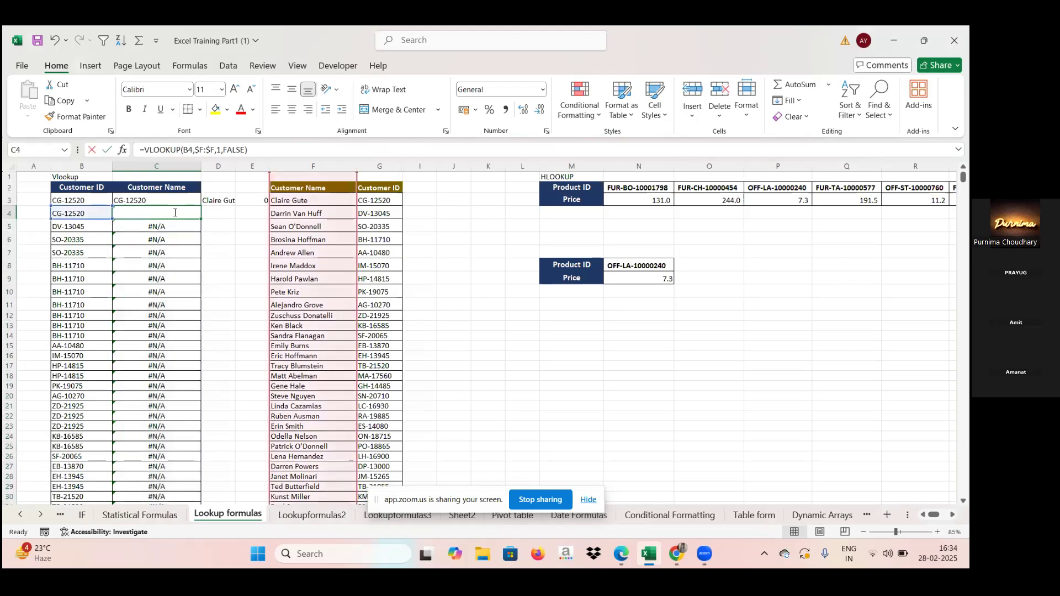
left_click(186, 213)
key("Delete")
type("2")
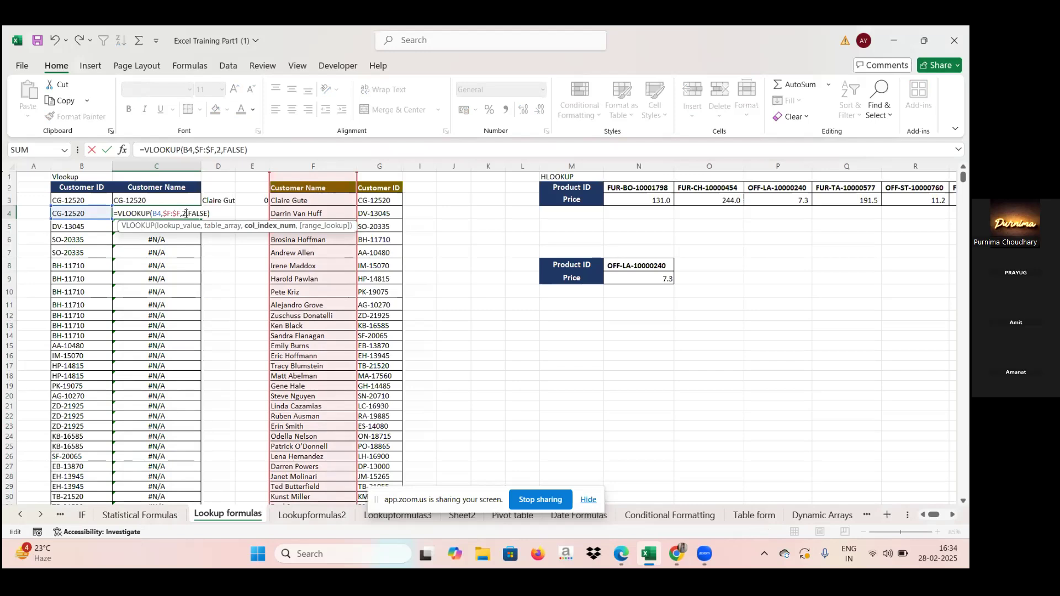
key("Return")
left_click(185, 213)
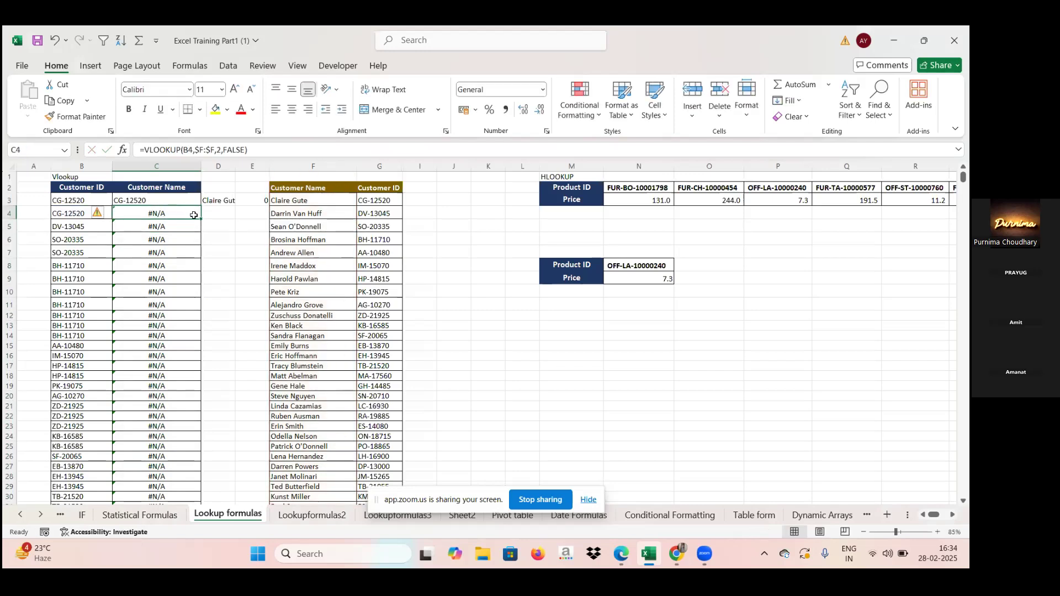
double_click(200, 218)
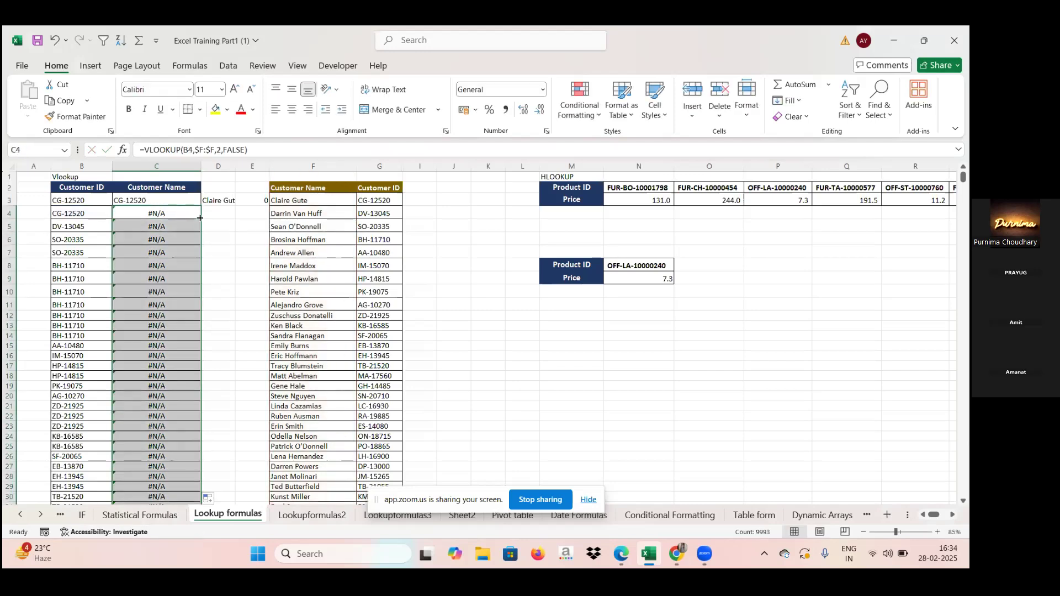
Step: Replace the table array of the C4 VLOOKUP with absolute columns $F:$G and fill the formula down the Customer Name column
double_click(182, 214)
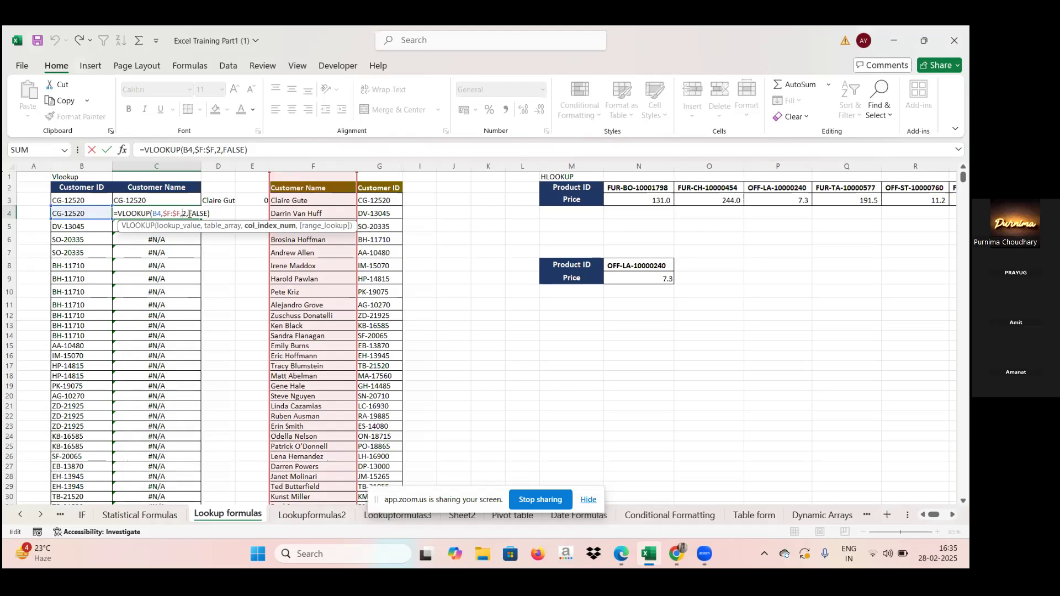
left_click(179, 213)
key("BackSpace")
key("BackSpace")
key("BackSpace")
key("BackSpace")
key("BackSpace")
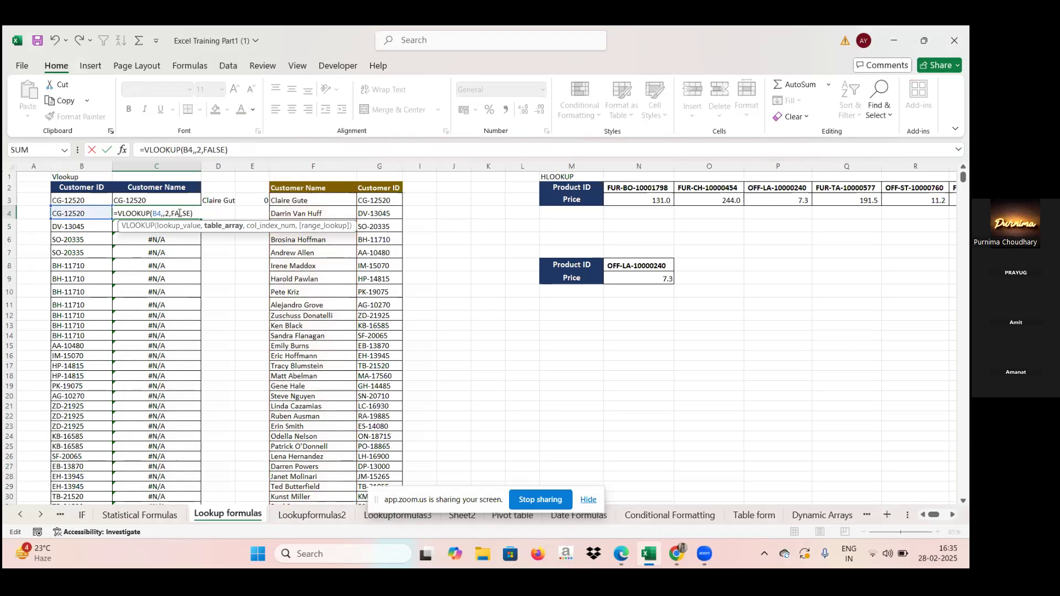
left_click_drag(298, 160, 389, 168)
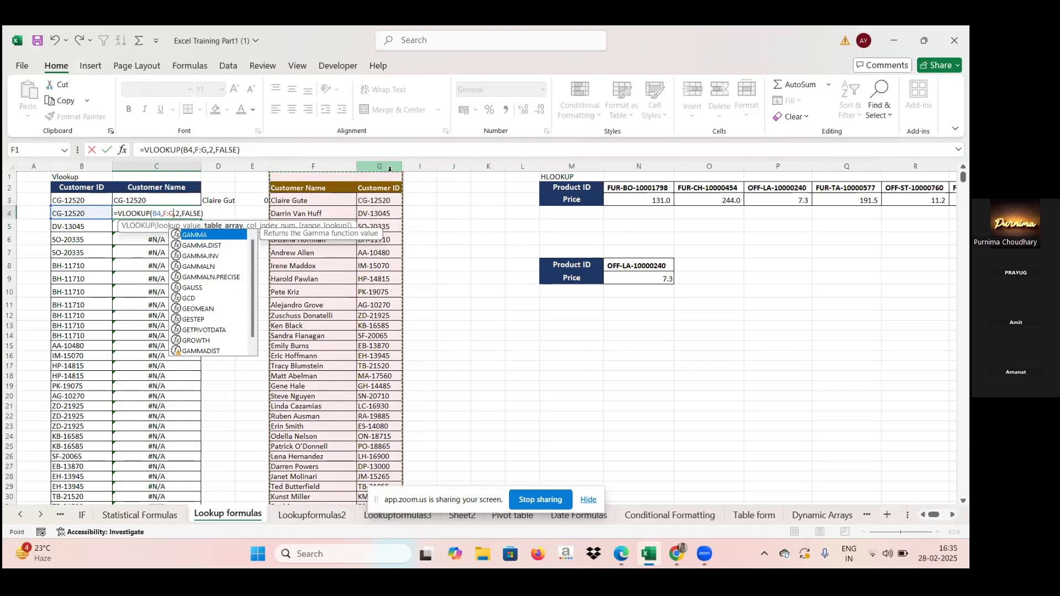
key("F4")
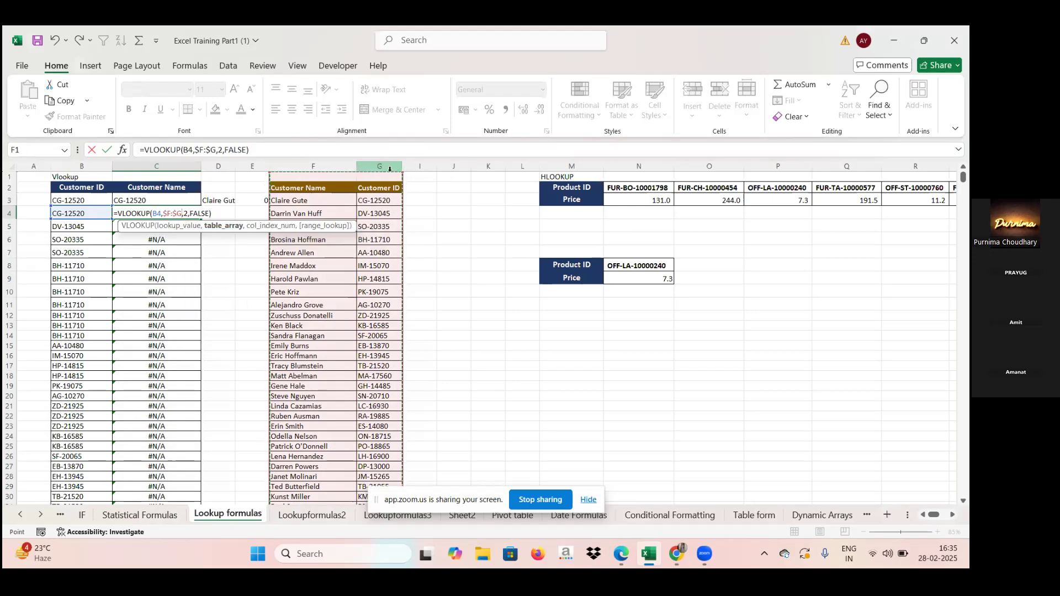
key("Return")
left_click(184, 213)
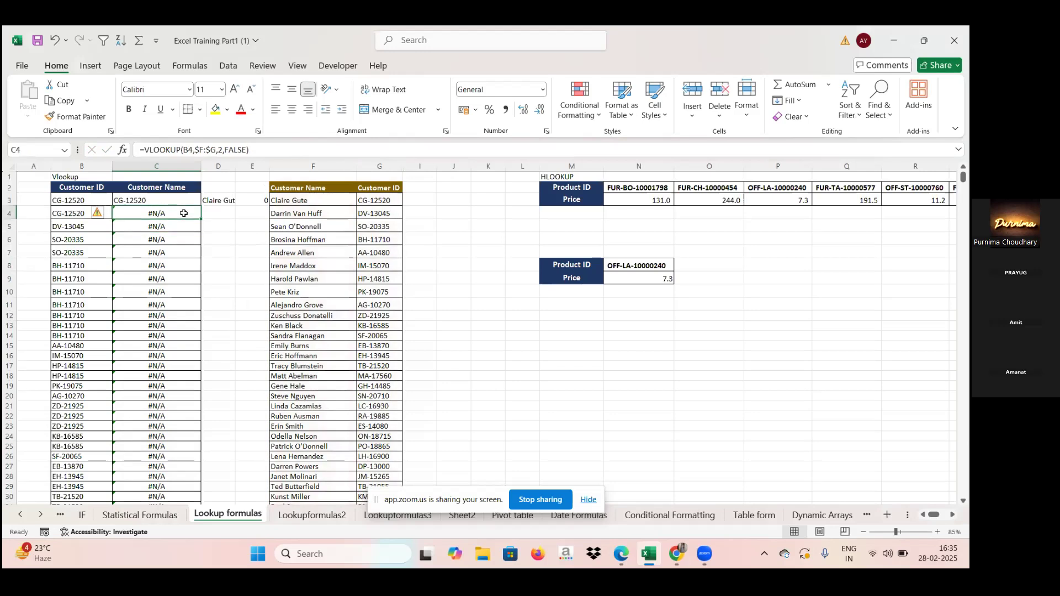
double_click(200, 219)
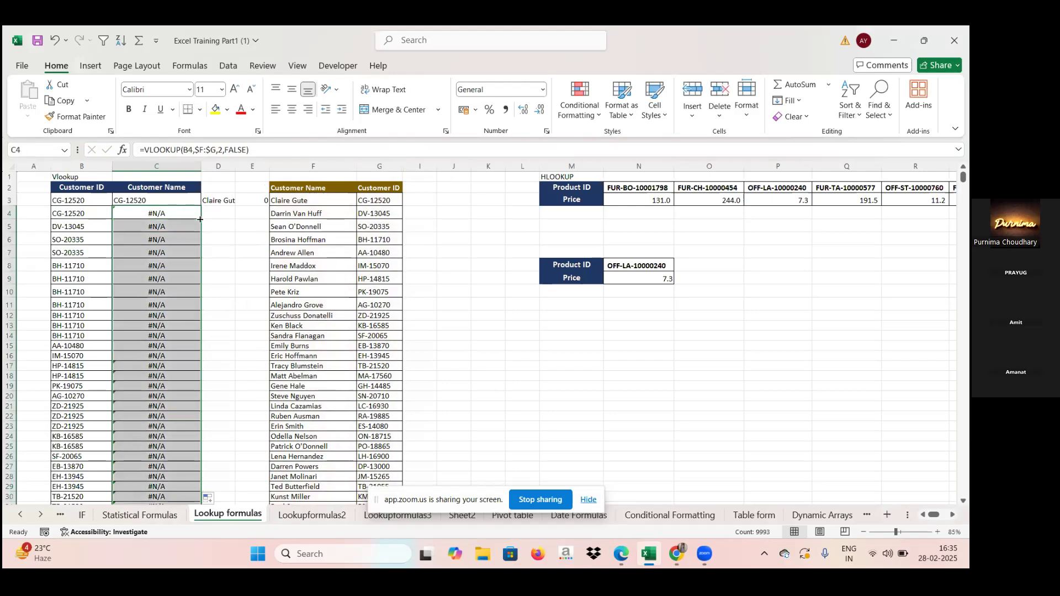
Step: Review the arguments of the C4 VLOOKUP and refill the formula down the Customer Name column
double_click(190, 213)
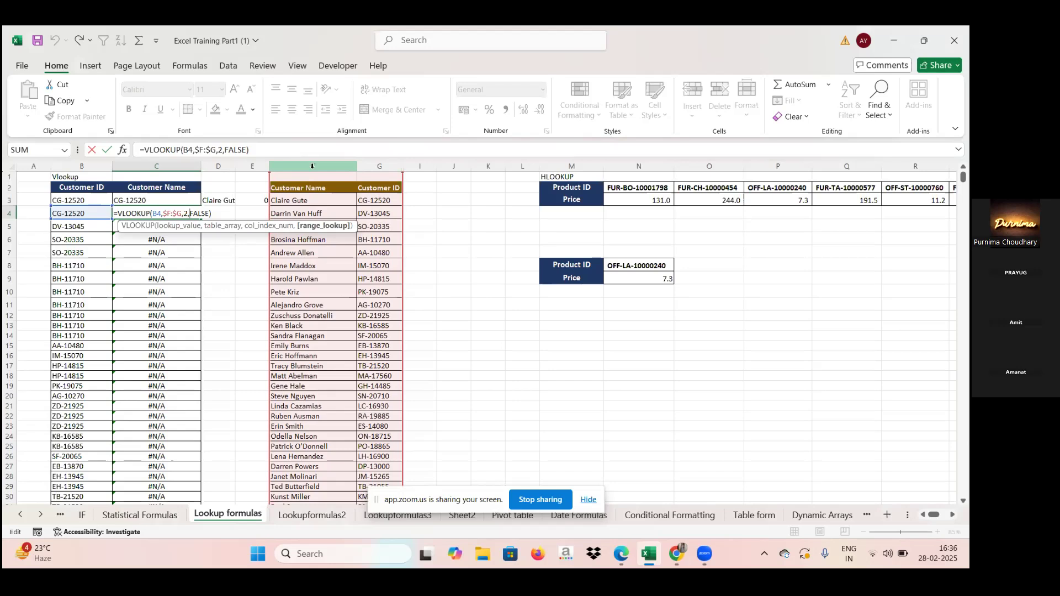
key("Return")
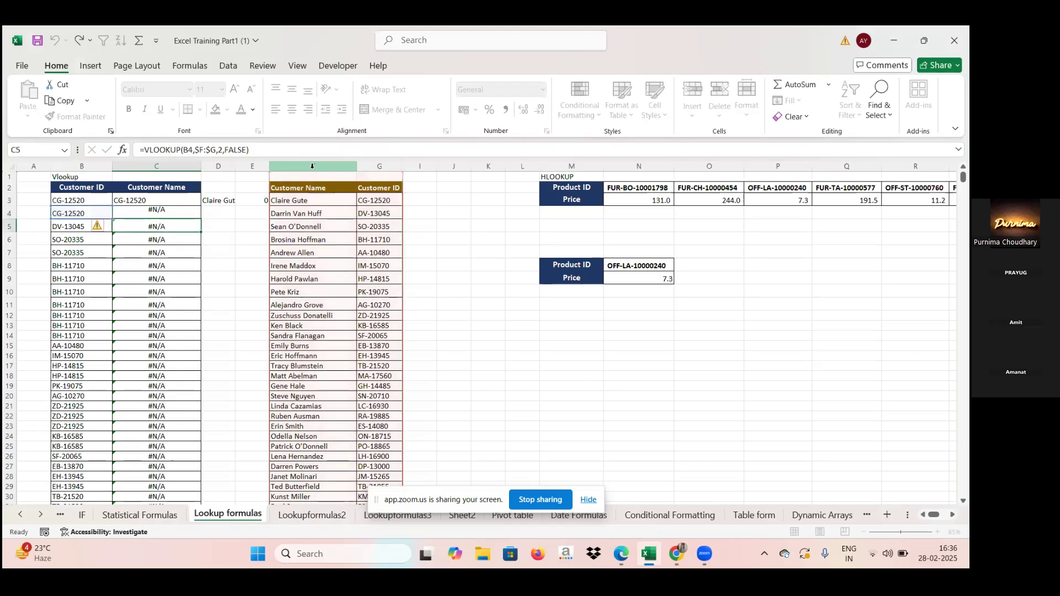
left_click(194, 212)
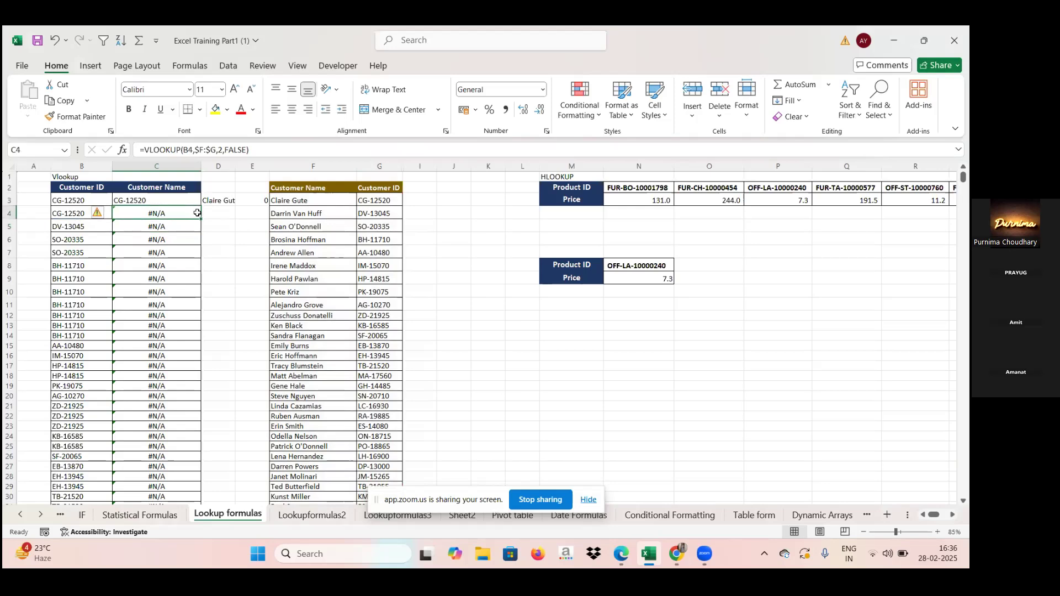
double_click(199, 219)
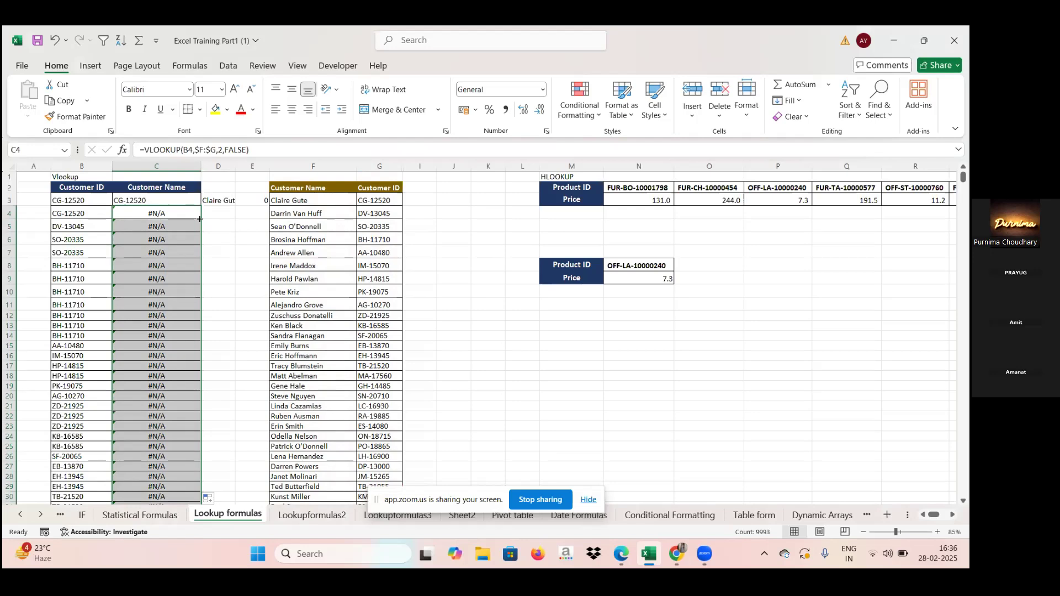
Step: Set the column index of the C4 VLOOKUP to 6 and fill the formula down the Customer Name column
double_click(190, 214)
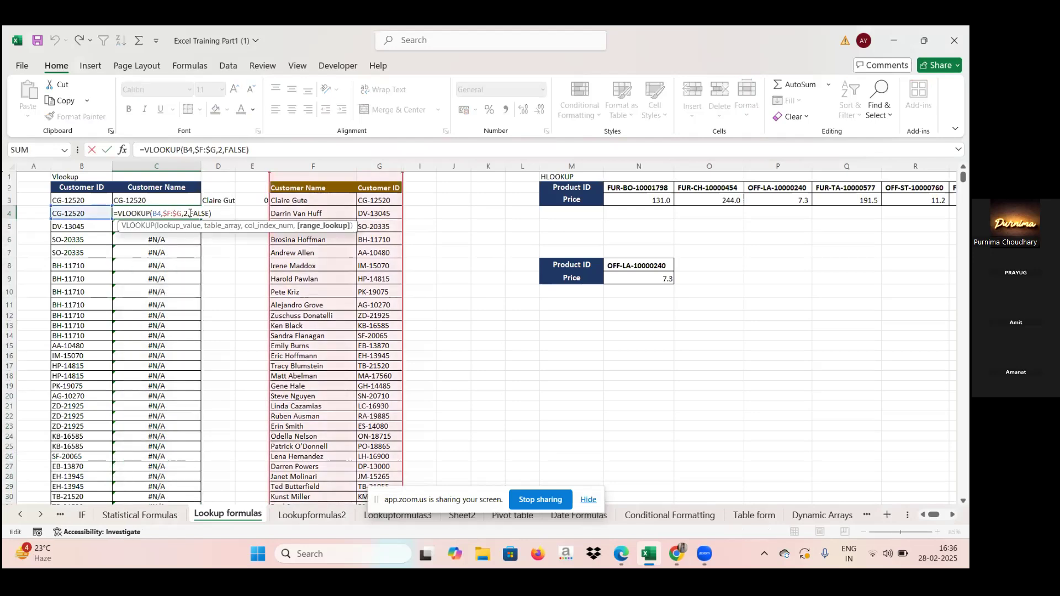
key("BackSpace")
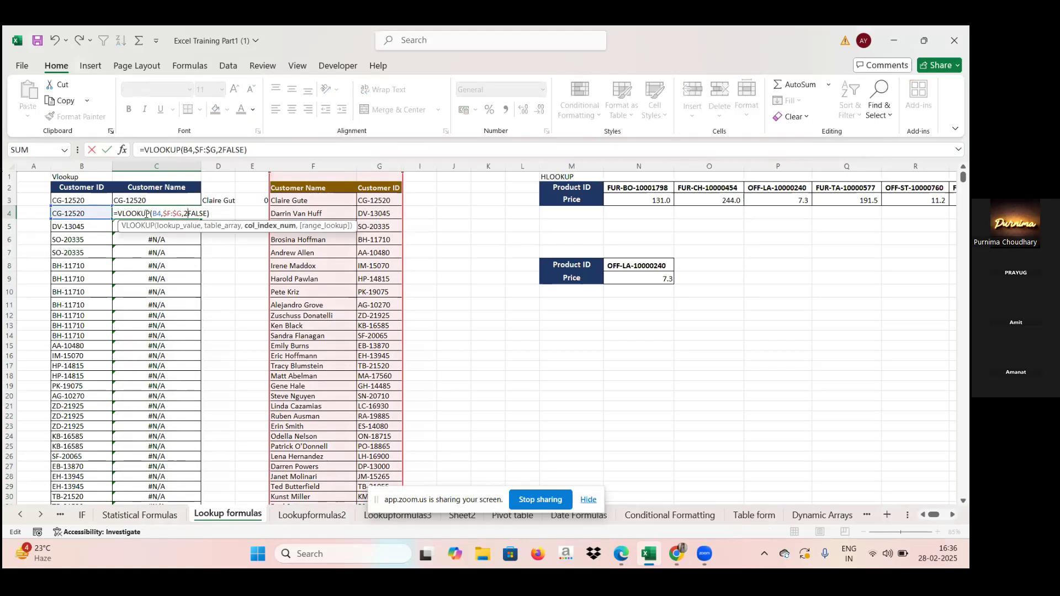
type(",")
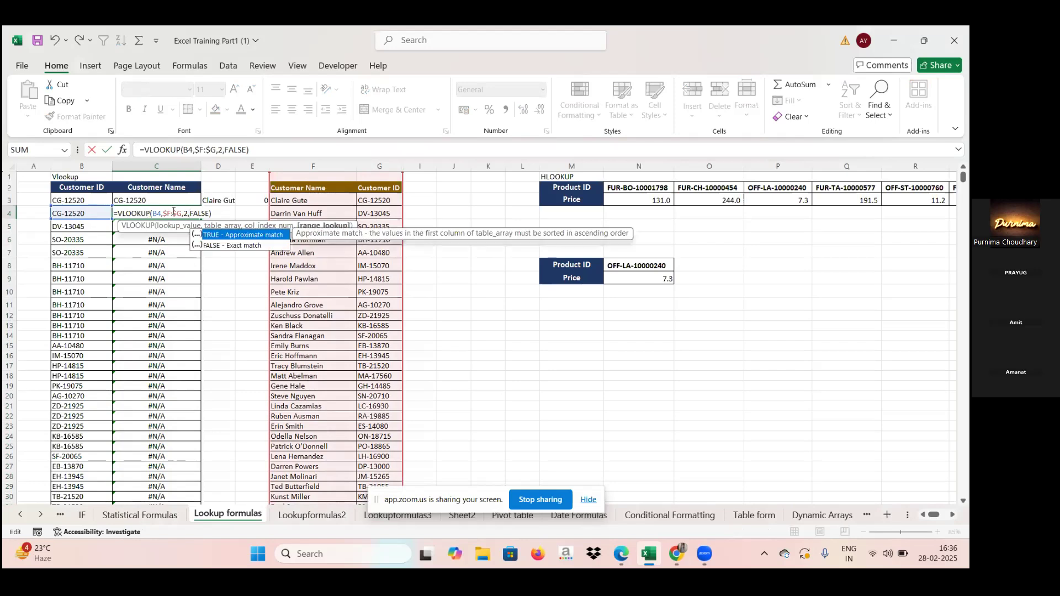
key("Left")
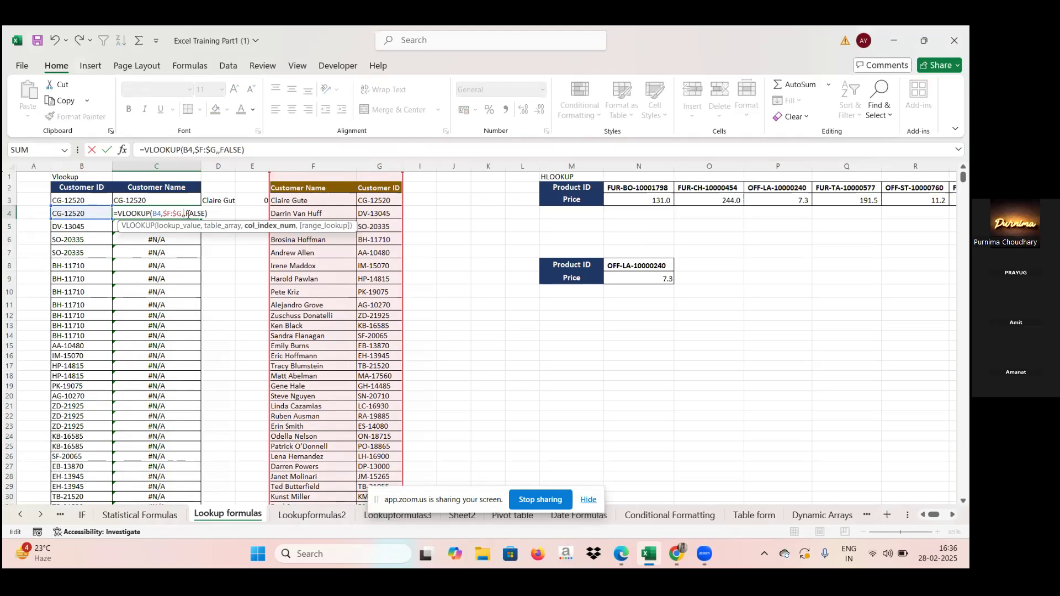
key("Return")
left_click(187, 214)
double_click(201, 218)
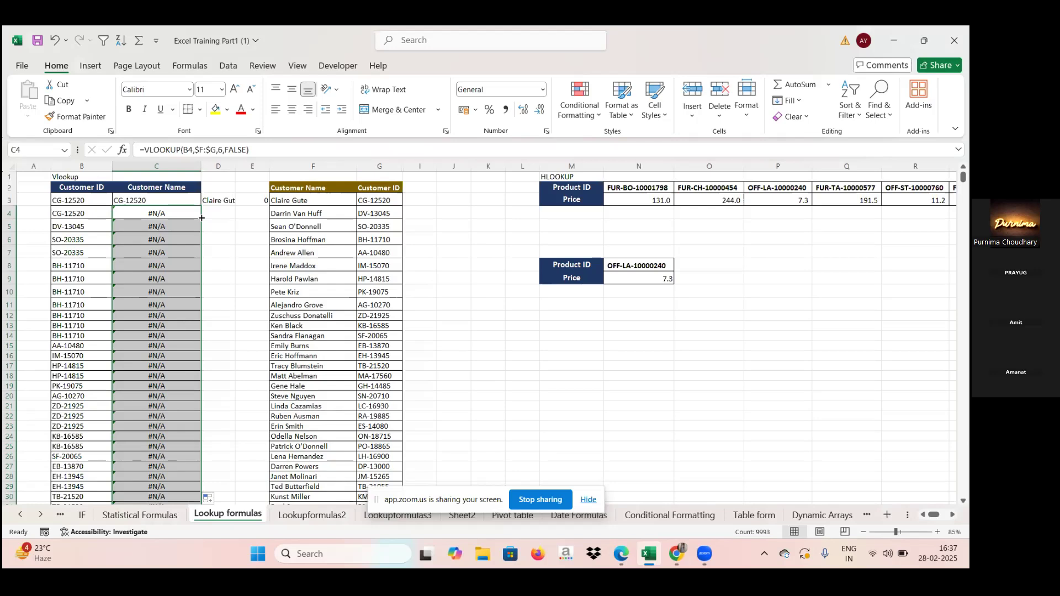
double_click(192, 213)
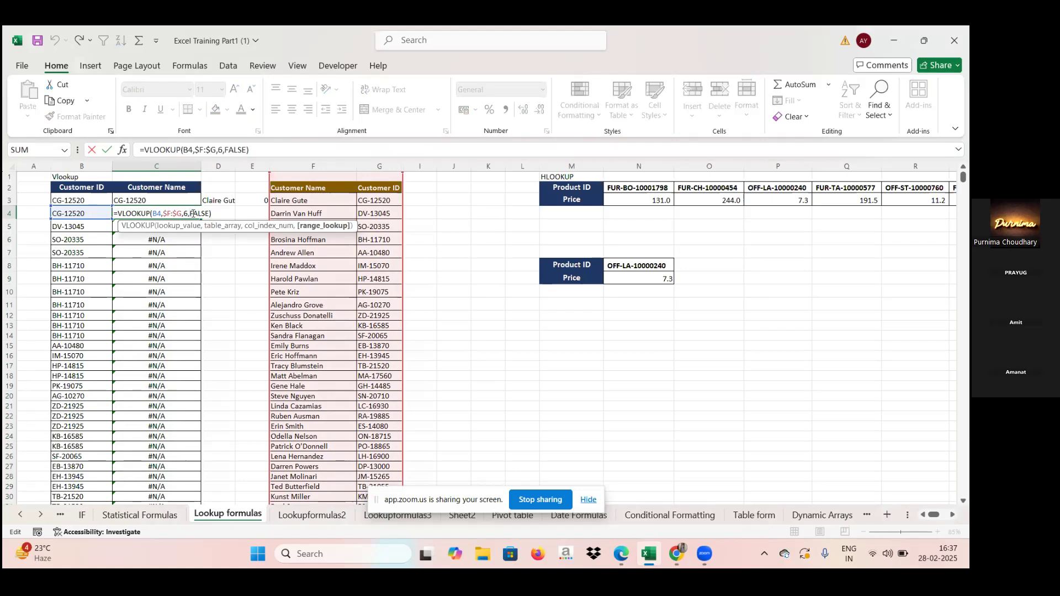
left_click(217, 213)
key("BackSpace")
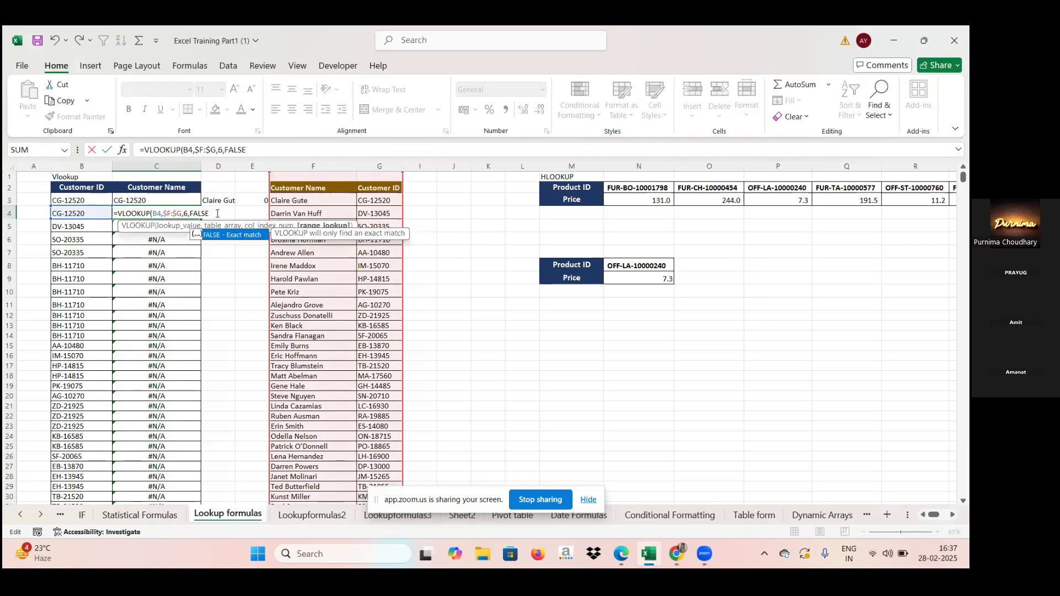
key("Escape")
Step: Enter a new VLOOKUP in C4 with lookup value B4, absolute table array $F:$G and column index 1, omitting the match type
type("=")
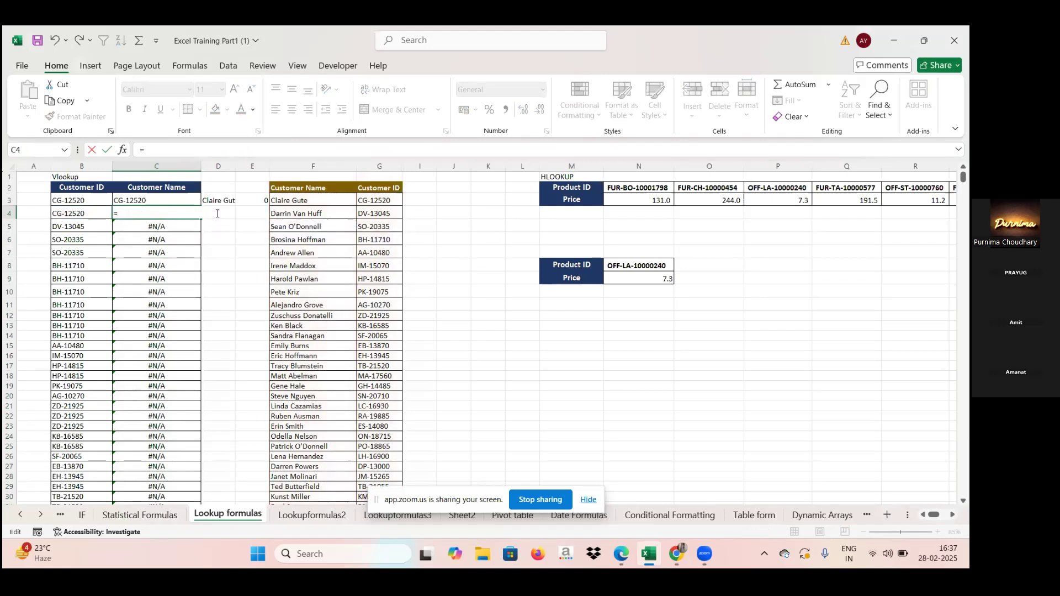
type("vl")
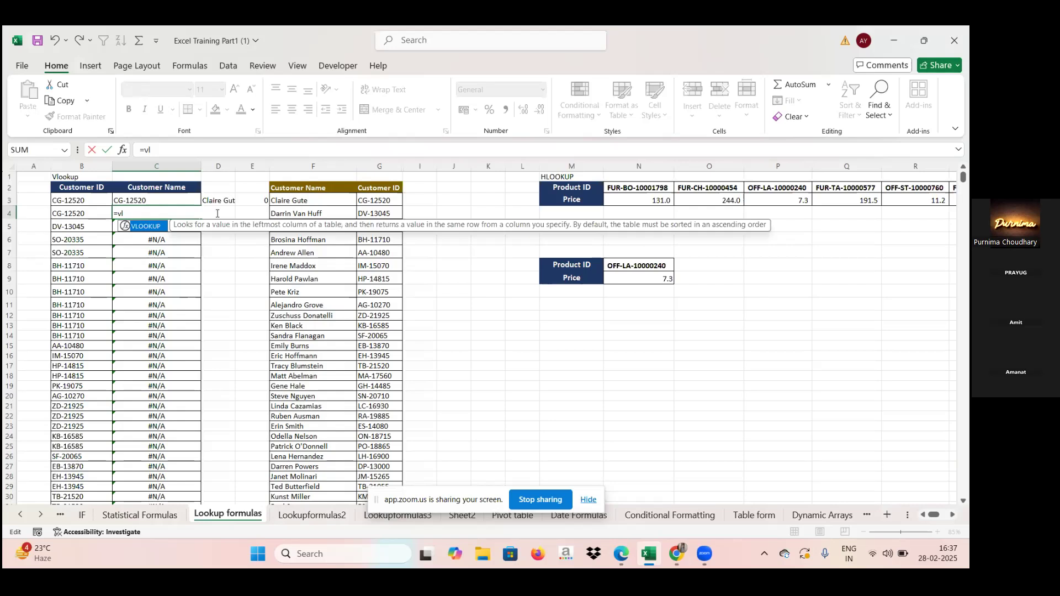
type("ookup(")
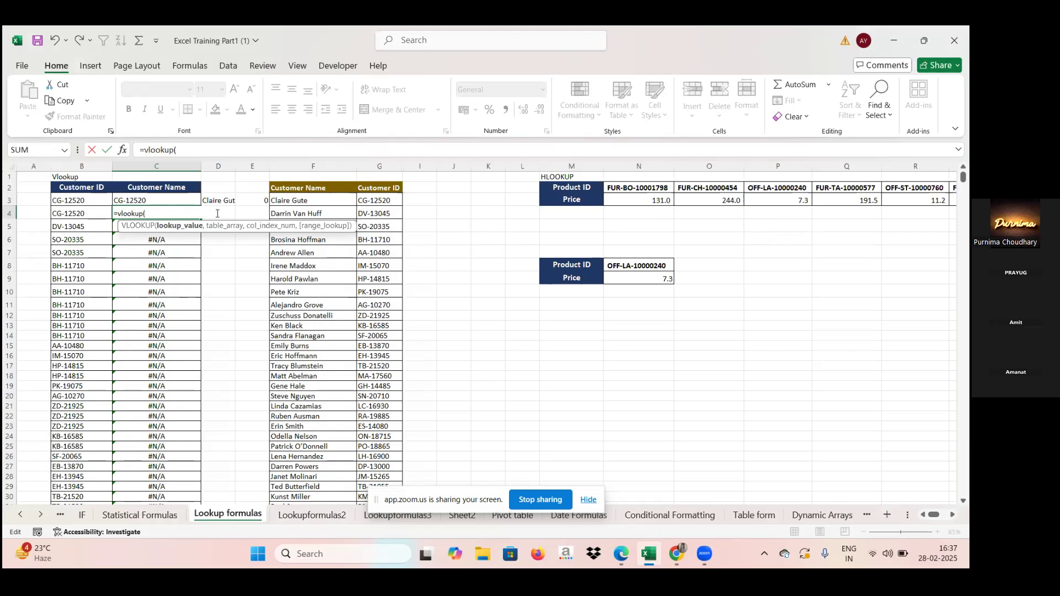
left_click(84, 215)
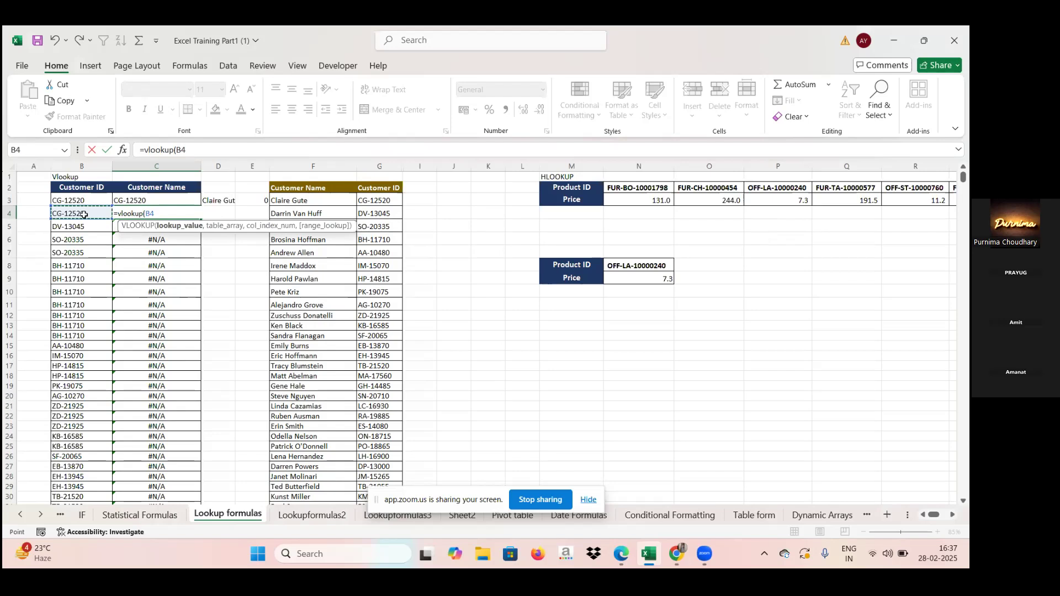
type(",")
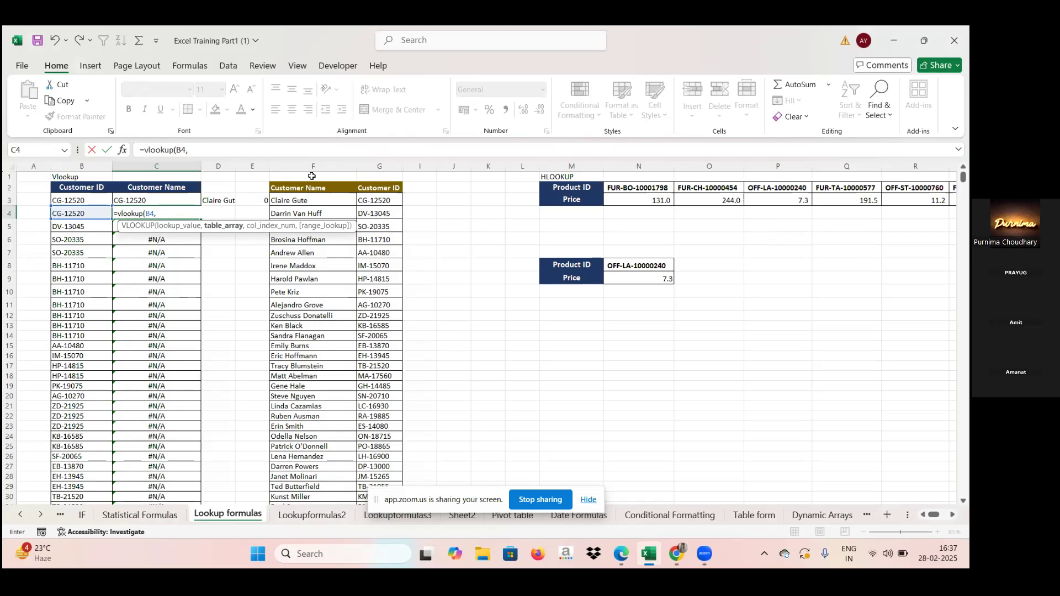
left_click_drag(313, 165, 394, 165)
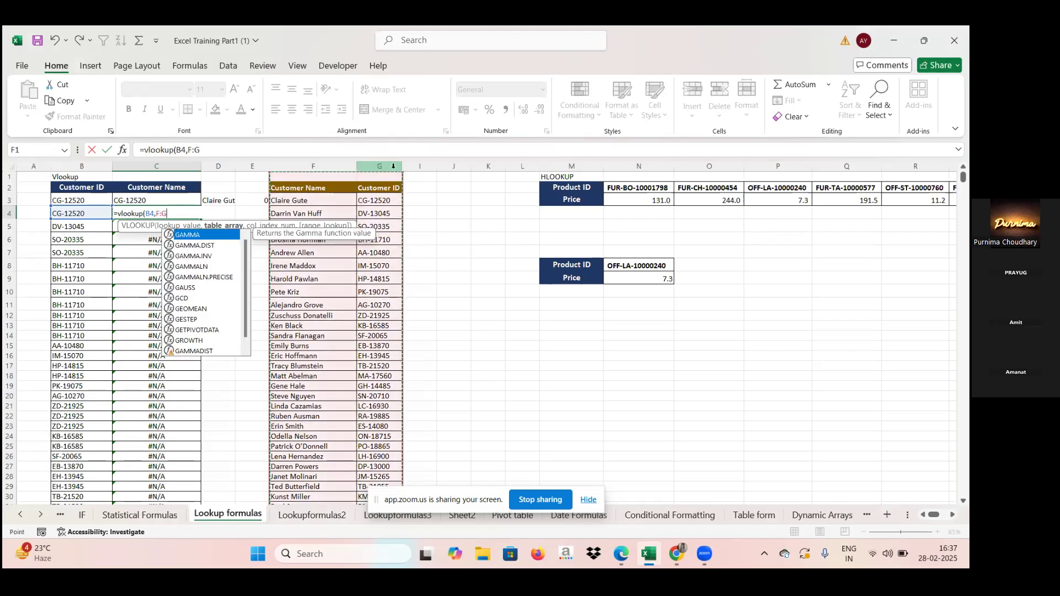
key("F4")
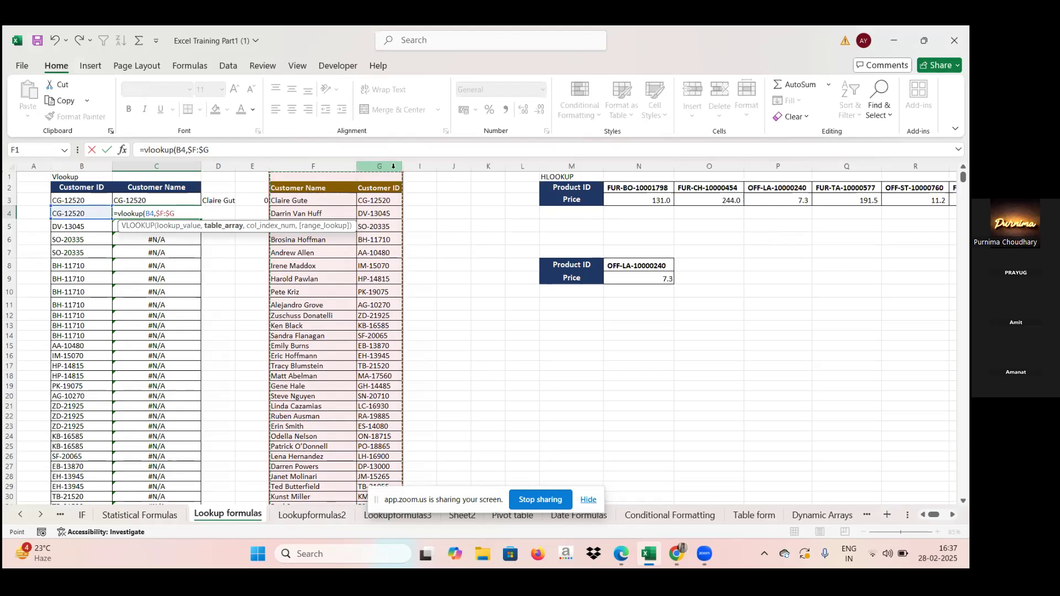
type(",")
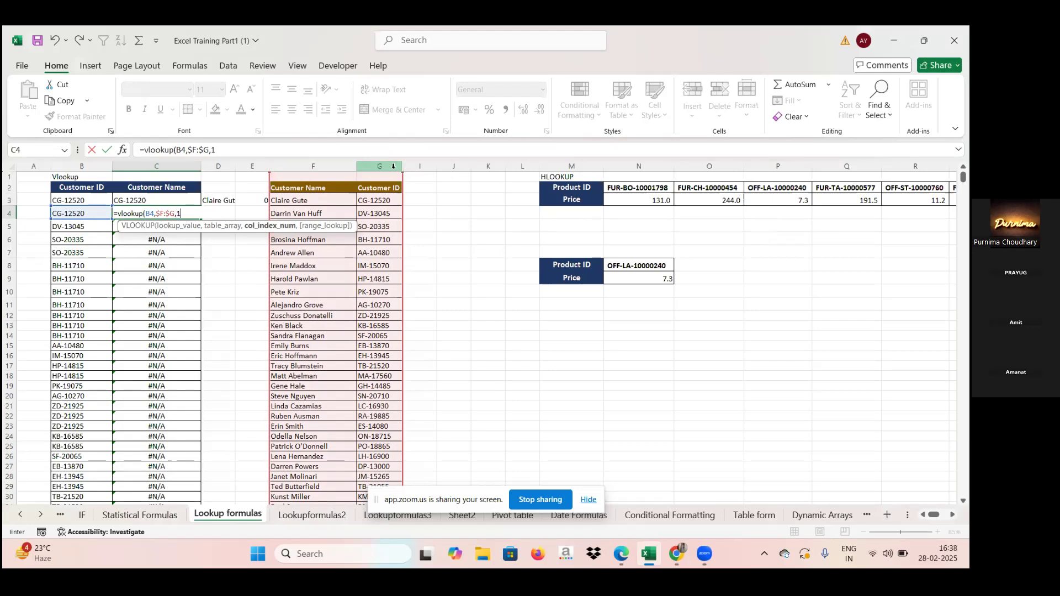
type("1)")
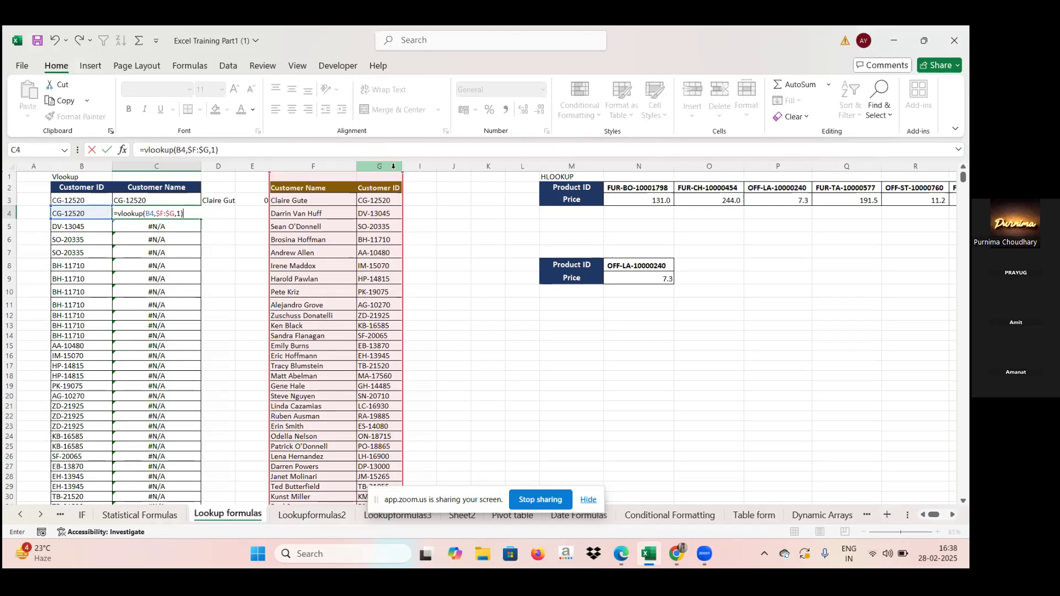
key("Return")
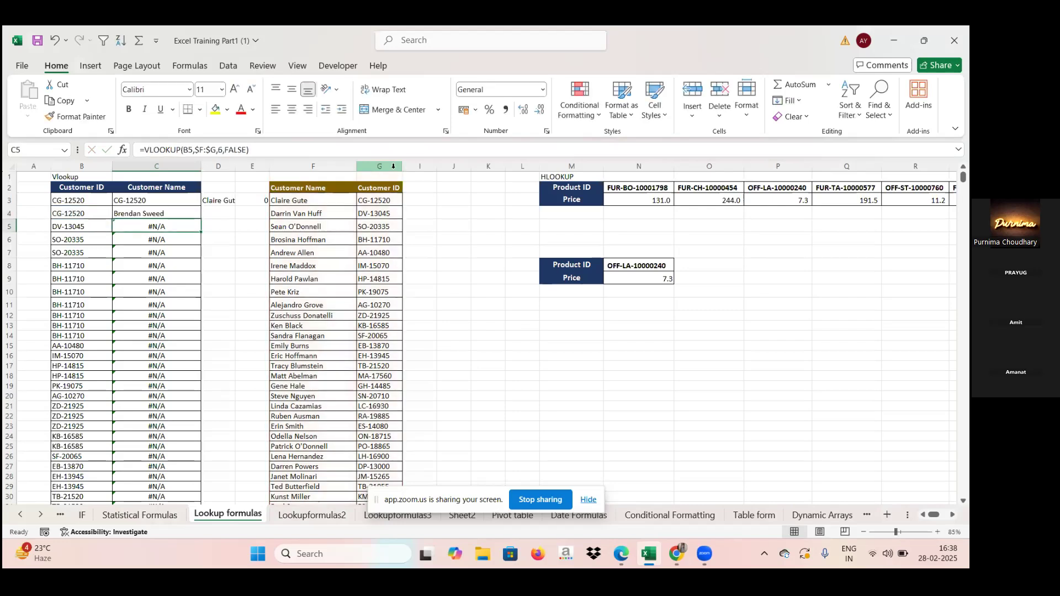
Step: Add 0 as the range_lookup argument of the C4 VLOOKUP for an exact match
double_click(196, 213)
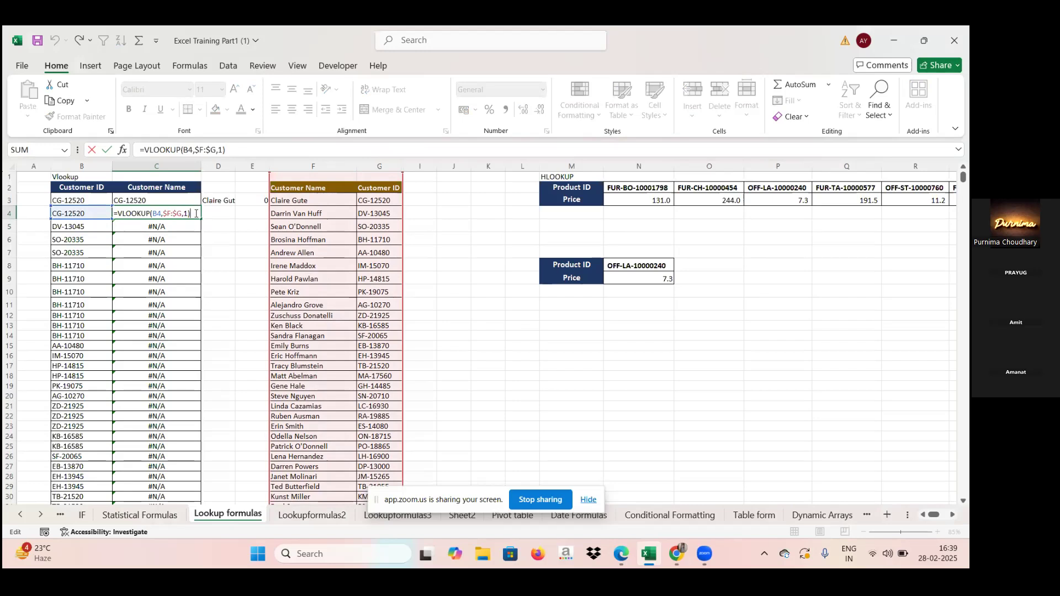
key("BackSpace")
type(",")
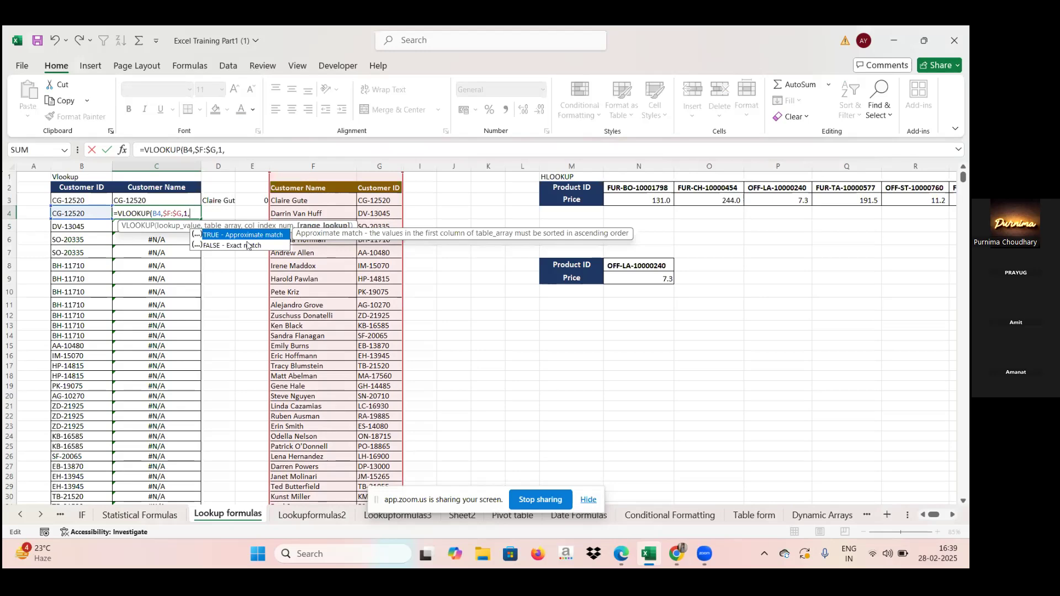
type("0")
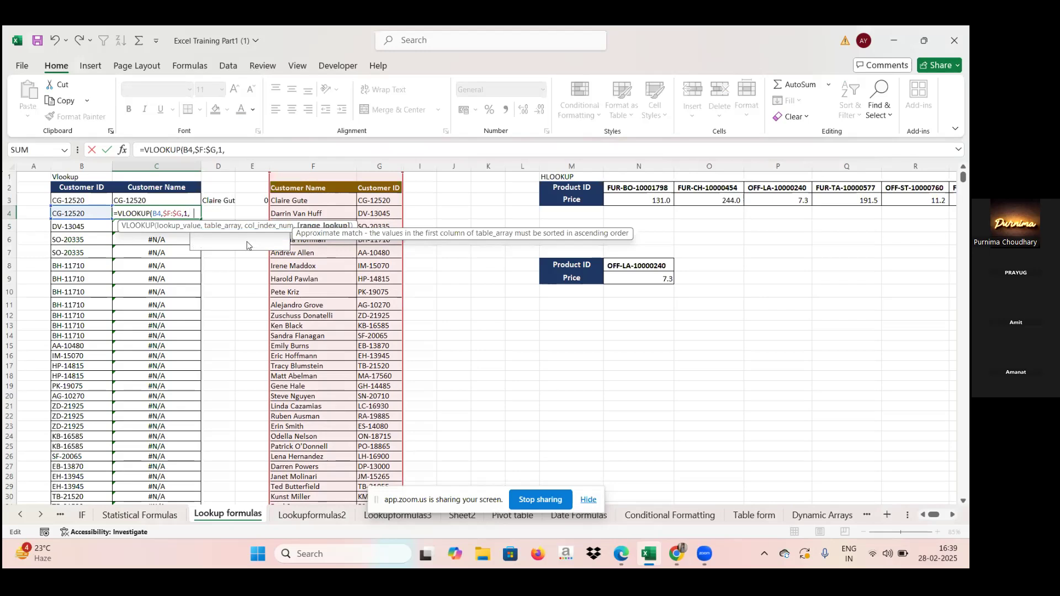
type(")")
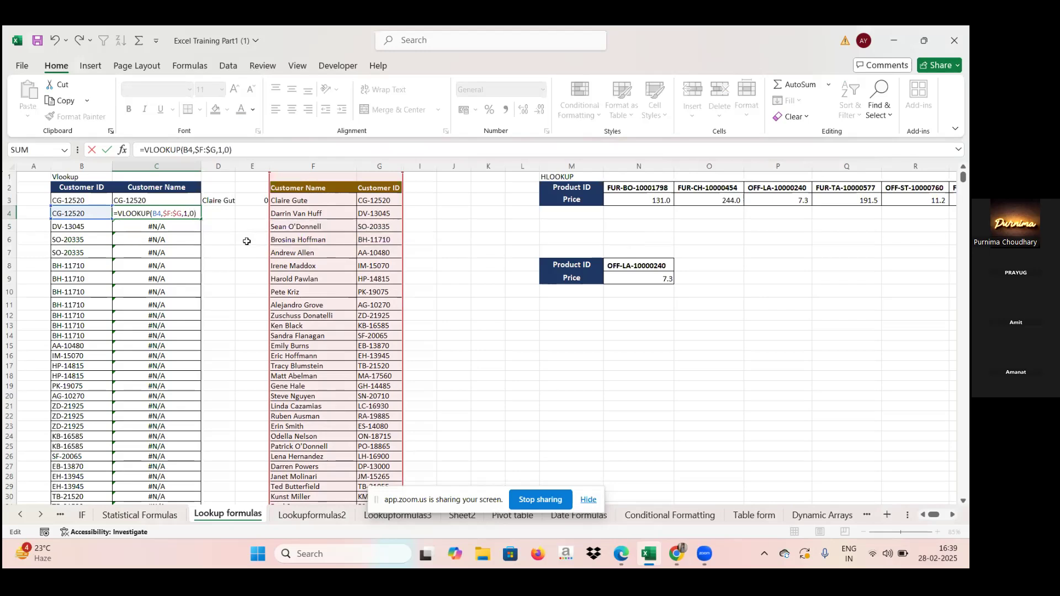
key("Return")
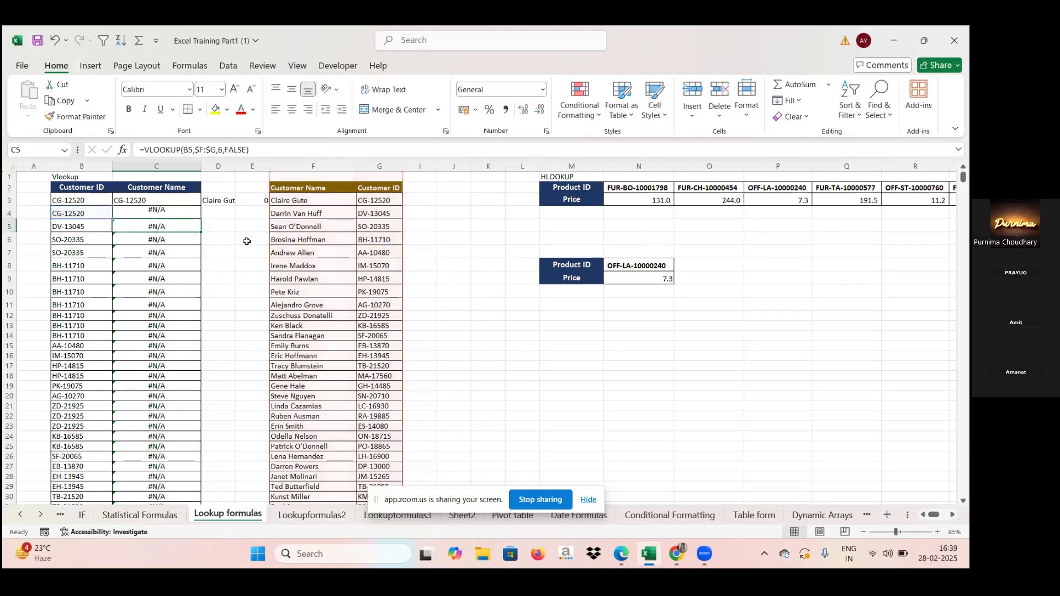
Step: Change the range_lookup argument of the C4 VLOOKUP to 1 and fill the formula down the Customer Name column
double_click(184, 217)
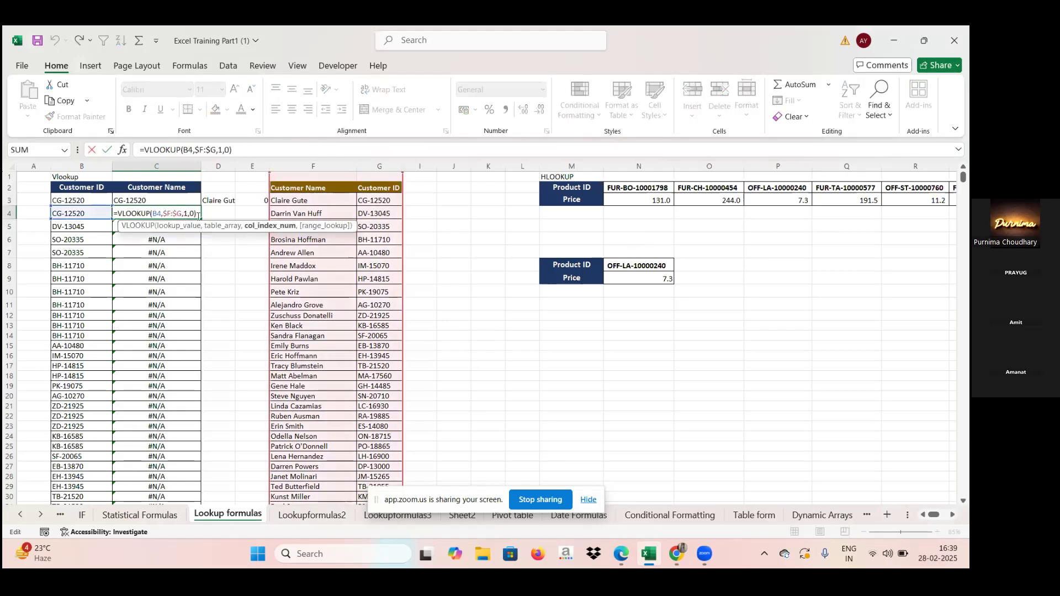
left_click(193, 213)
key("BackSpace")
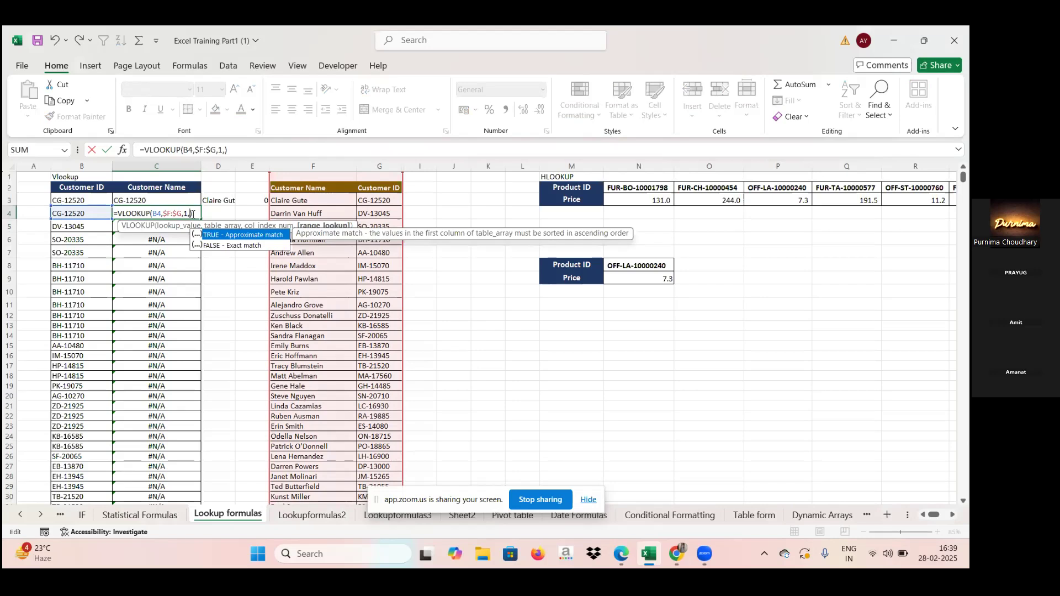
type("0")
key("BackSpace")
type("1")
key("Return")
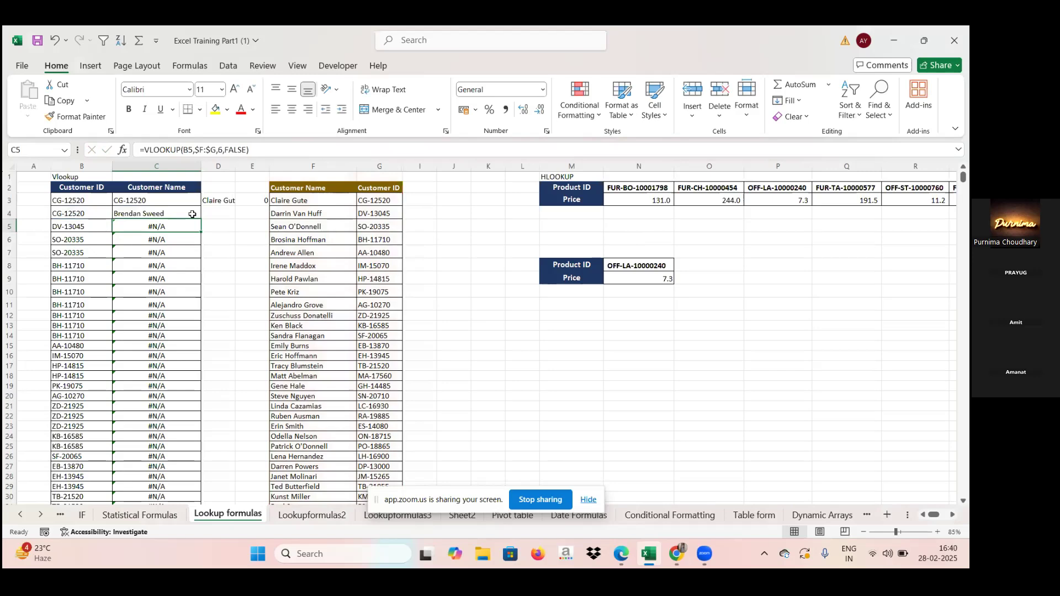
left_click(192, 214)
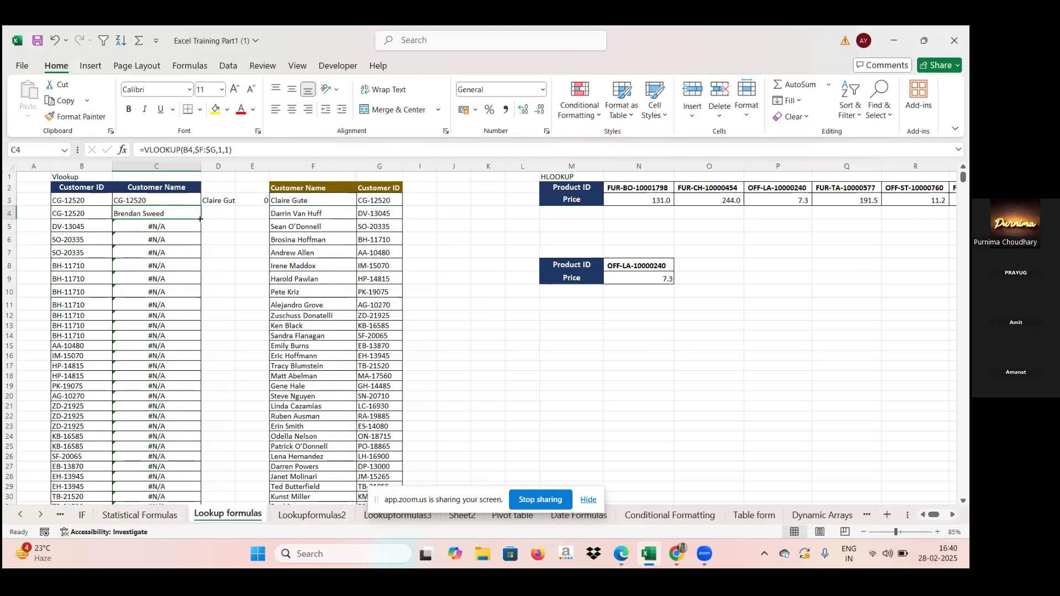
double_click(200, 219)
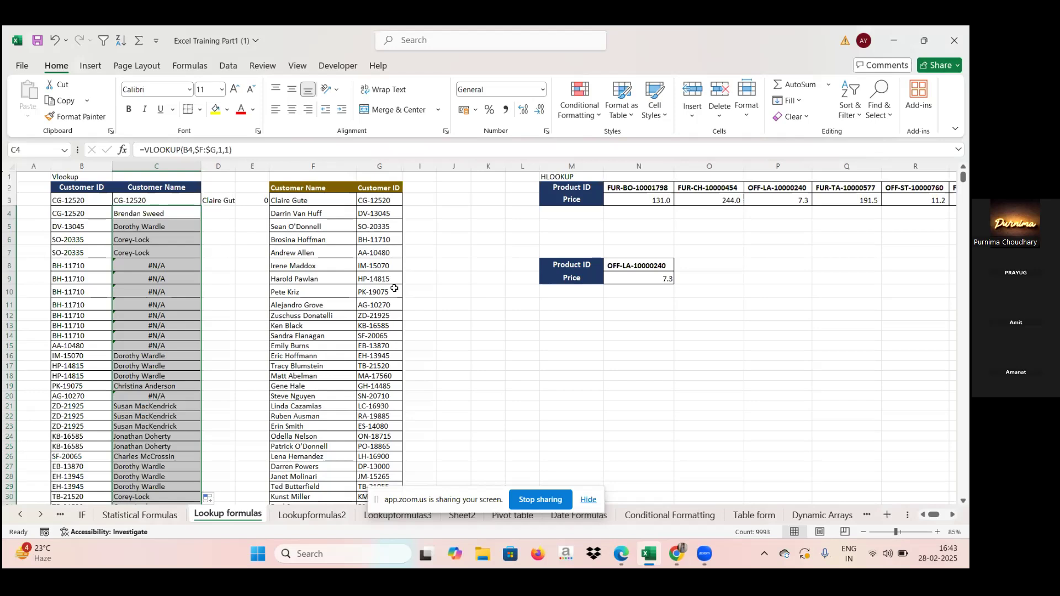
Step: Look over the HLOOKUP and LOOKUP tables on the sheet and inspect the VLOOKUP formulas in C3 and C5
key("Right")
key("Right")
key("Right")
key("Right")
key("Right")
key("Right")
key("Right")
key("Right")
key("Right")
key("Right")
key("Right")
key("Right")
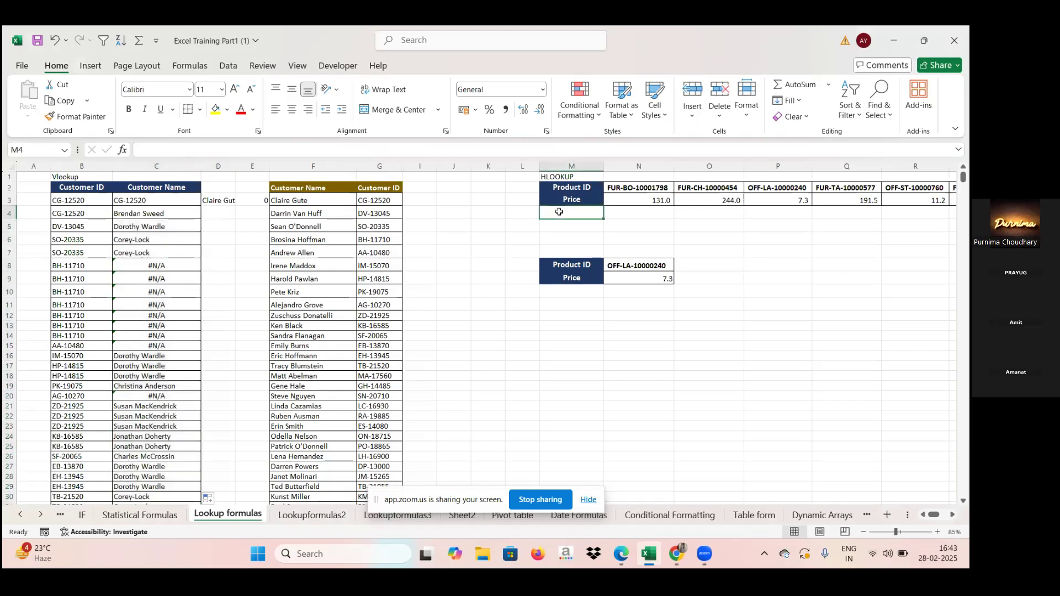
key("Right")
key("Right")
key("Right")
key("Right")
key("Right")
key("Right")
key("Right")
key("Right")
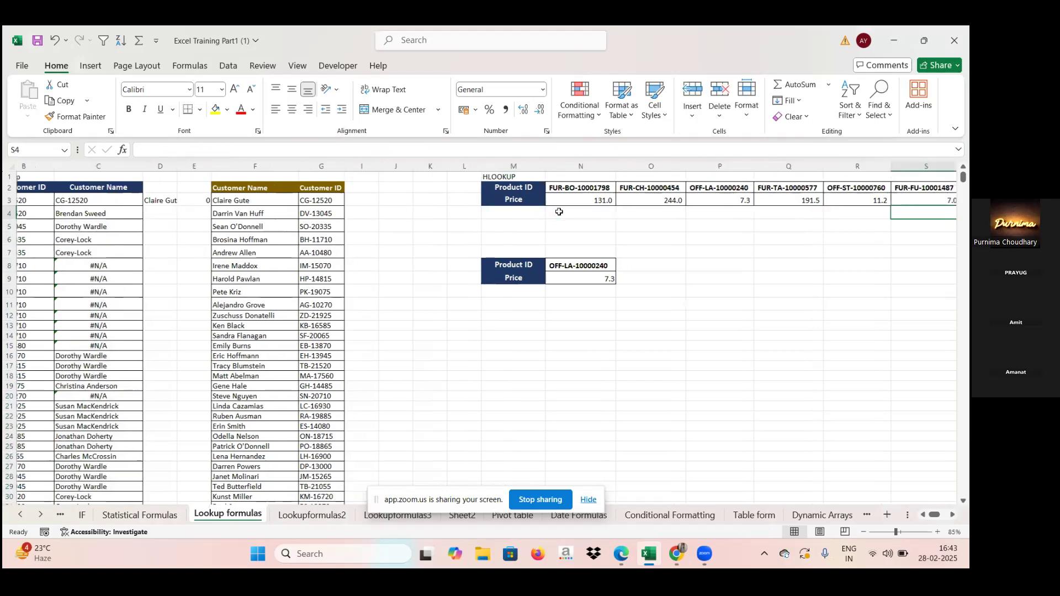
key("Right")
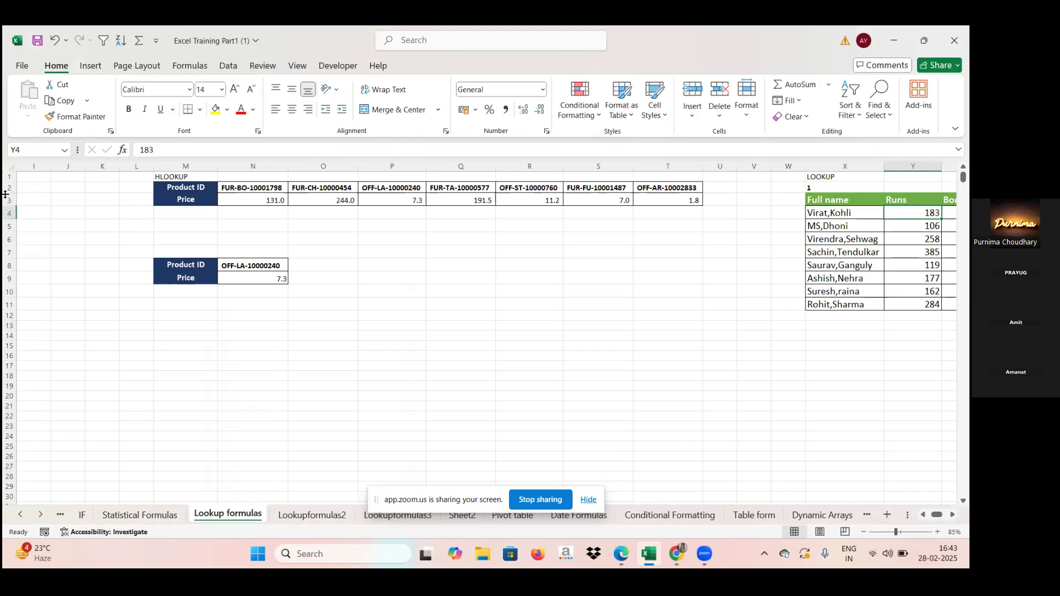
key("Left")
key("Left")
key("Left")
key("Left")
key("Left")
key("Left")
key("Left")
key("Left")
key("Left")
key("Left")
key("Left")
key("Left")
key("Left")
key("Left")
key("Left")
key("Left")
key("Left")
key("Left")
key("Left")
key("Left")
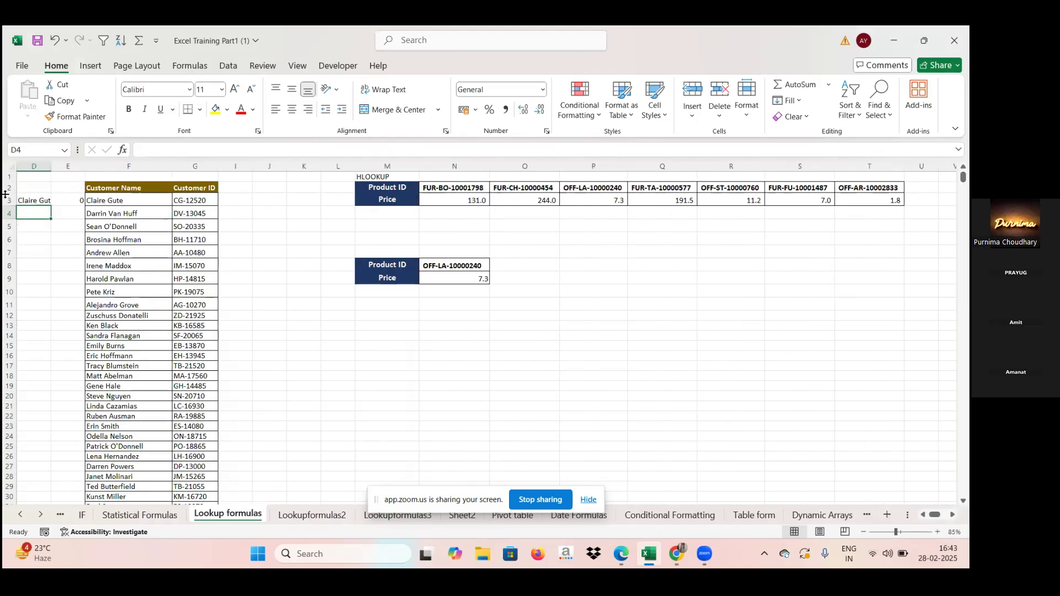
key("Left")
key("Left")
key("Left")
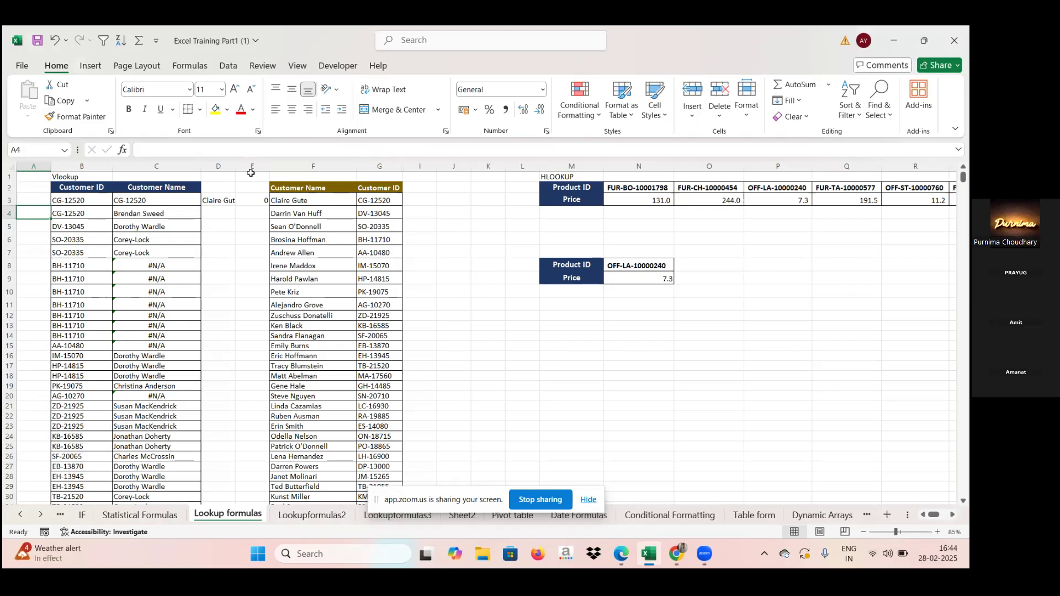
left_click(150, 196)
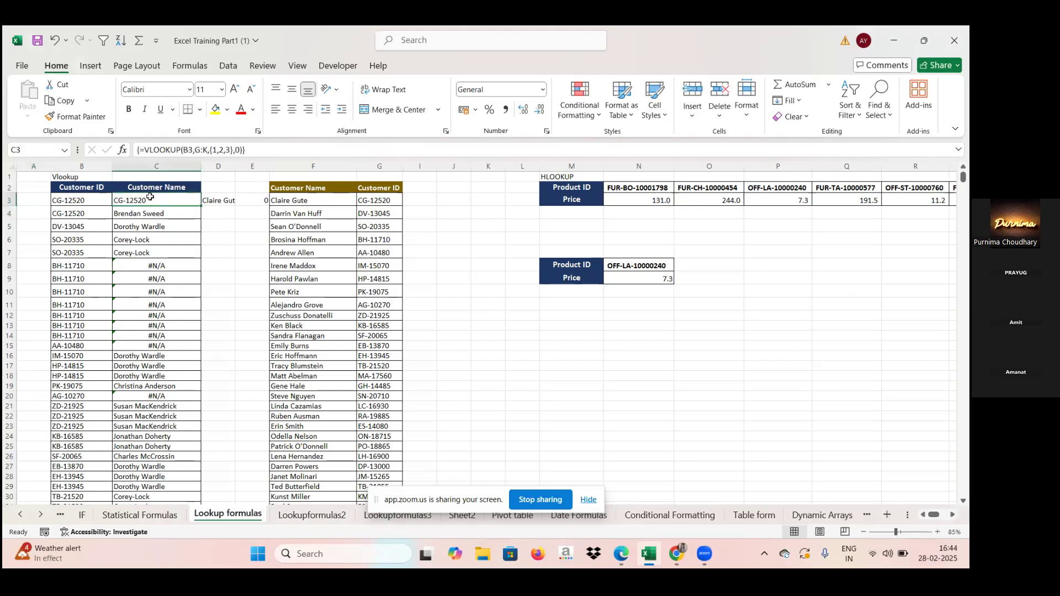
left_click(157, 228)
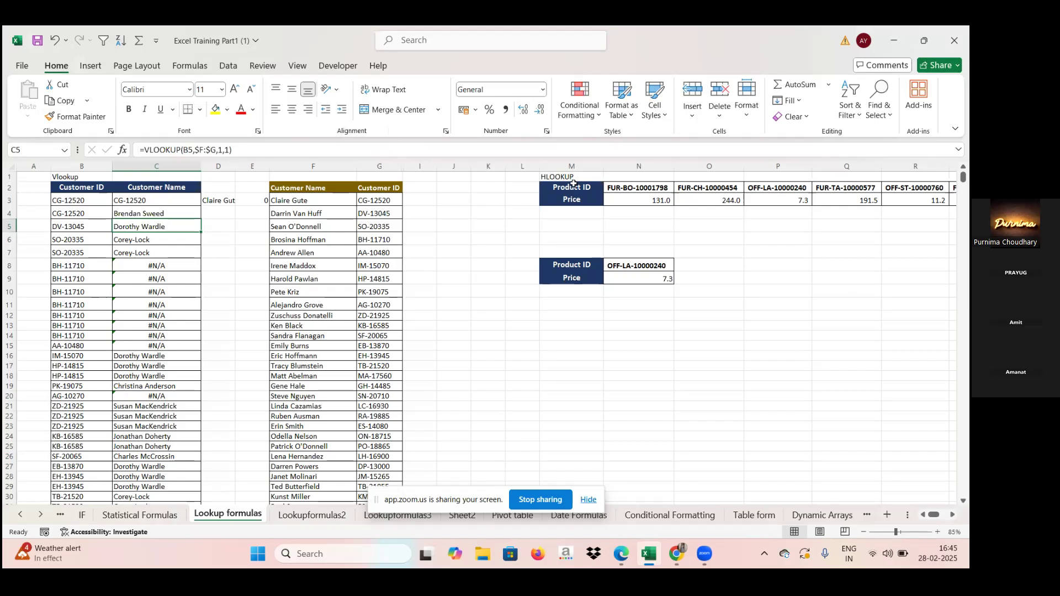
Step: Clear the existing HLOOKUP formula from Price cell N9 in the small Product ID table
key("Right")
key("Right")
key("Right")
key("Right")
key("Right")
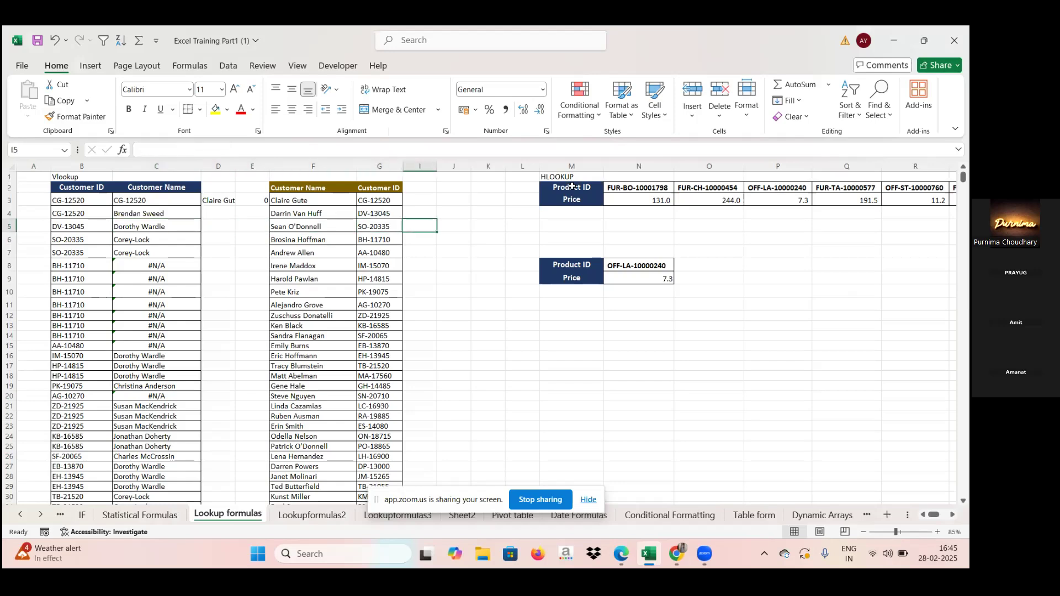
key("Right")
key("Right")
key("Right")
key("Right")
key("Right")
key("Right")
key("Right")
key("Right")
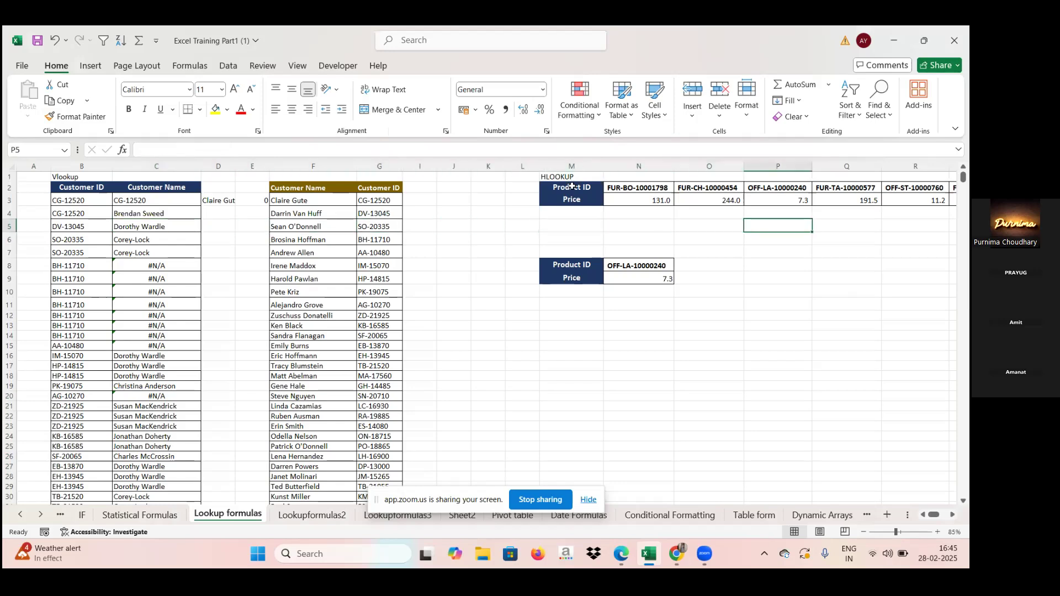
key("Right")
key("Right")
key("Right")
key("Right")
key("Right")
key("Right")
key("Right")
key("Right")
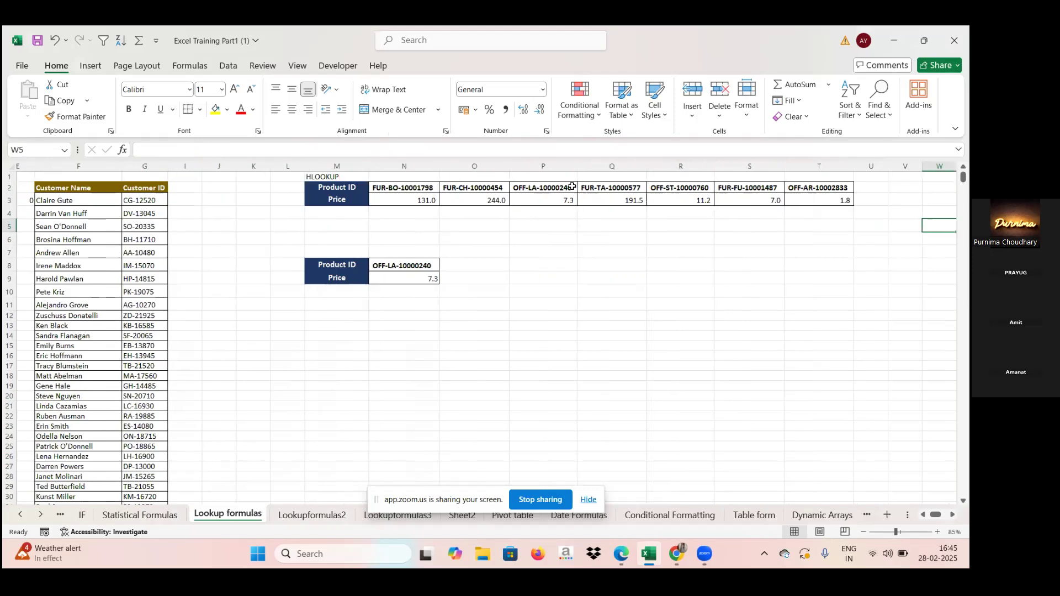
key("Right")
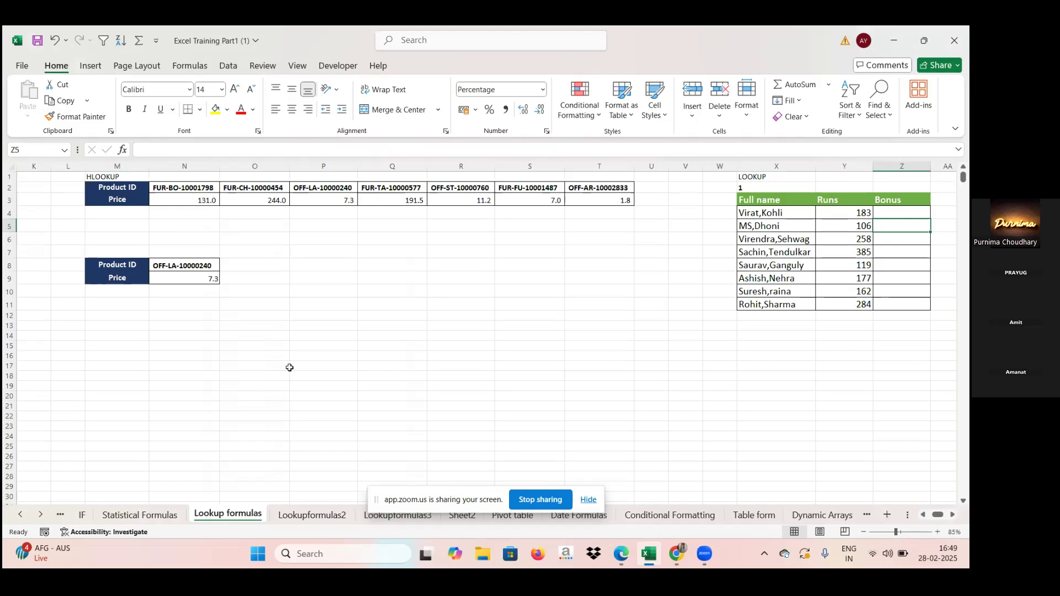
left_click(209, 277)
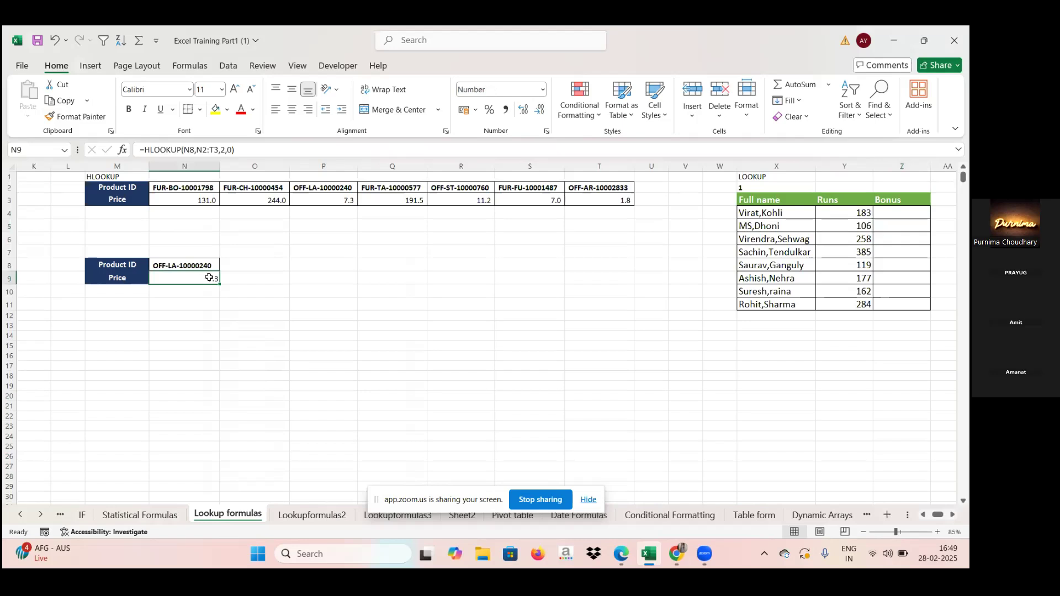
key("Delete")
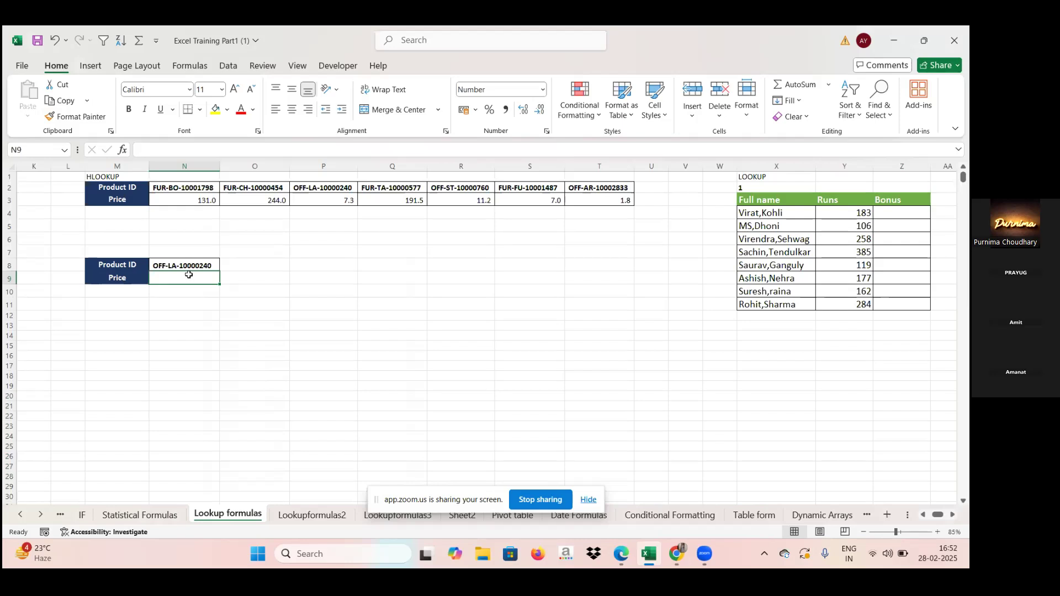
Step: Start an HLOOKUP formula in Price cell N9 with the Product ID in N8 as the lookup value
type("=")
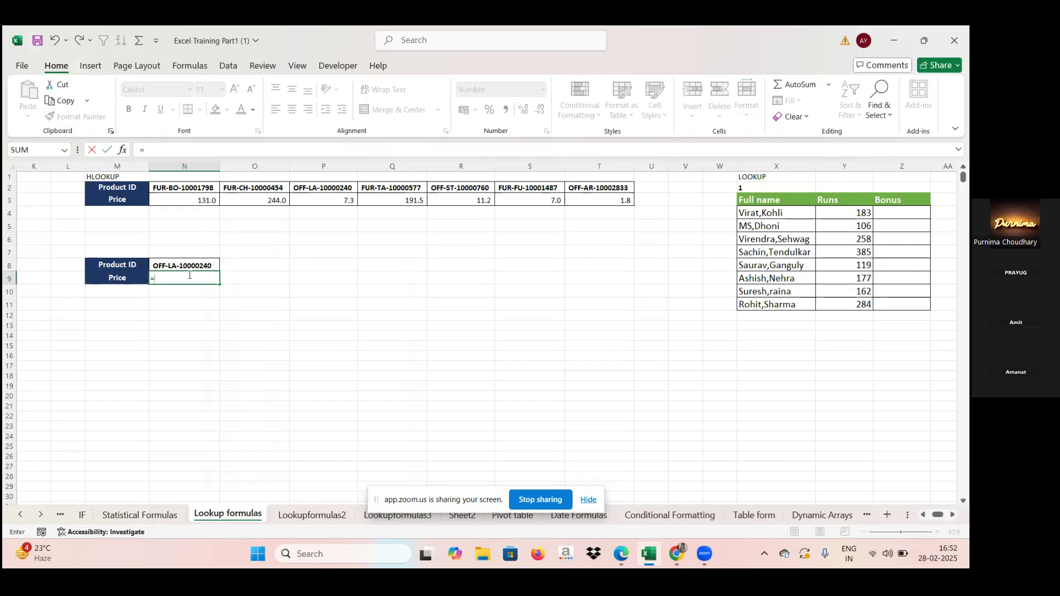
type("hlooku")
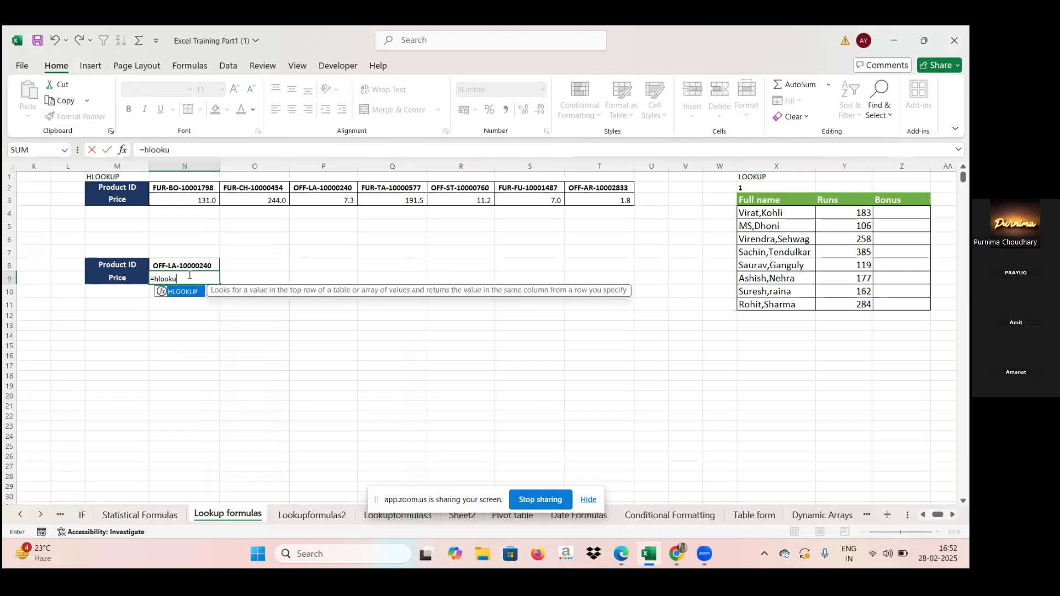
type("p(")
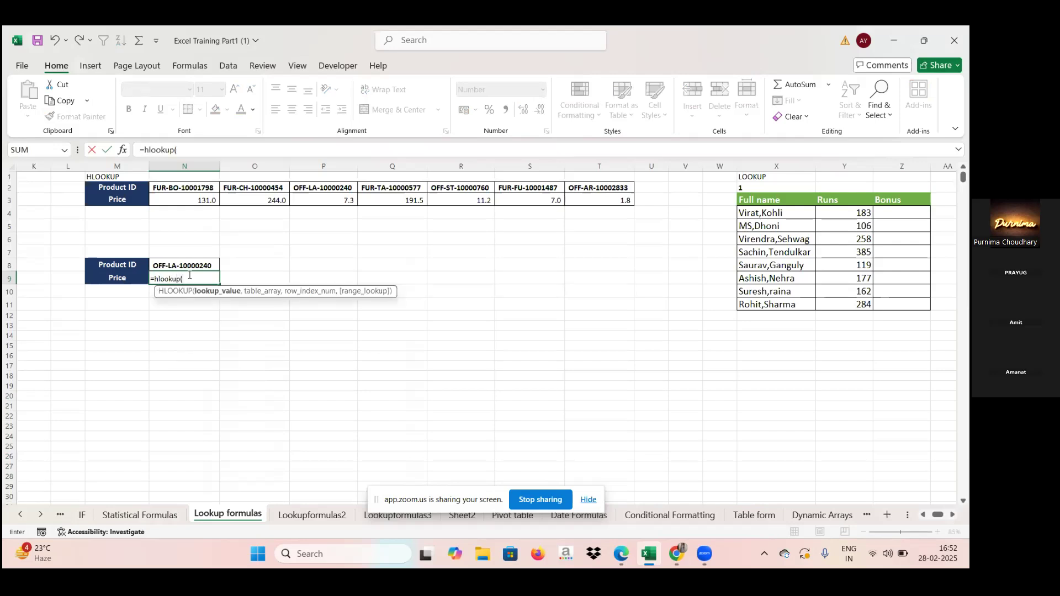
left_click(193, 266)
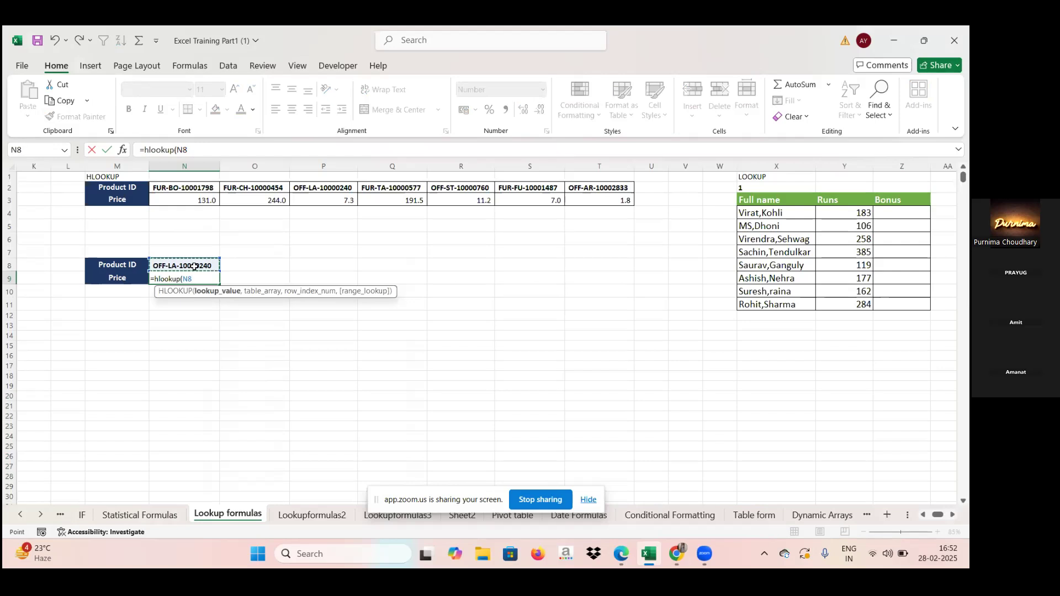
type(",")
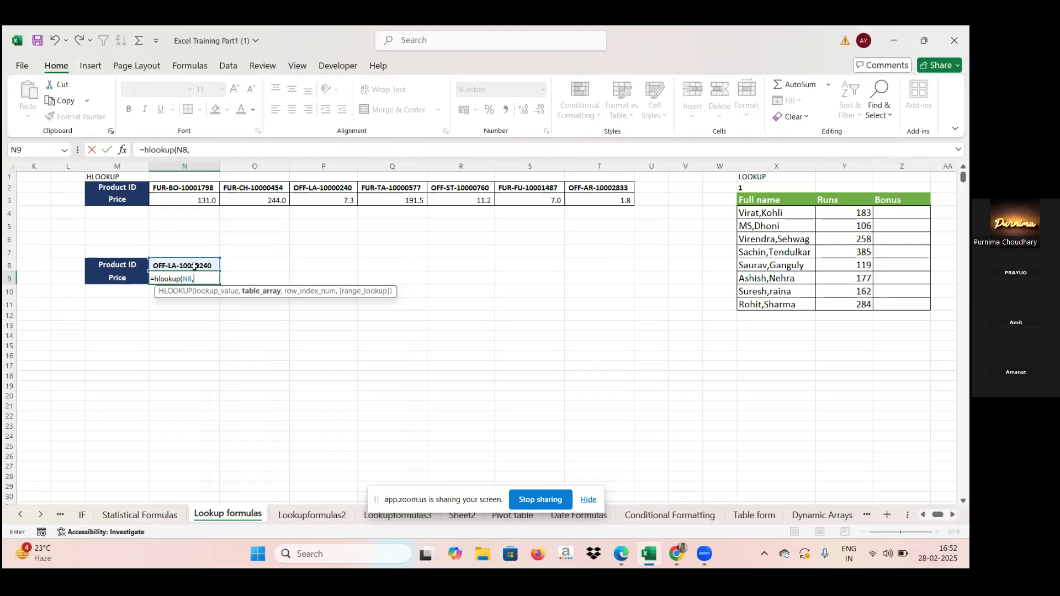
Step: Set the HLOOKUP table_array to M2:T3, covering the Product ID and Price rows of the upper table
left_click(5, 201)
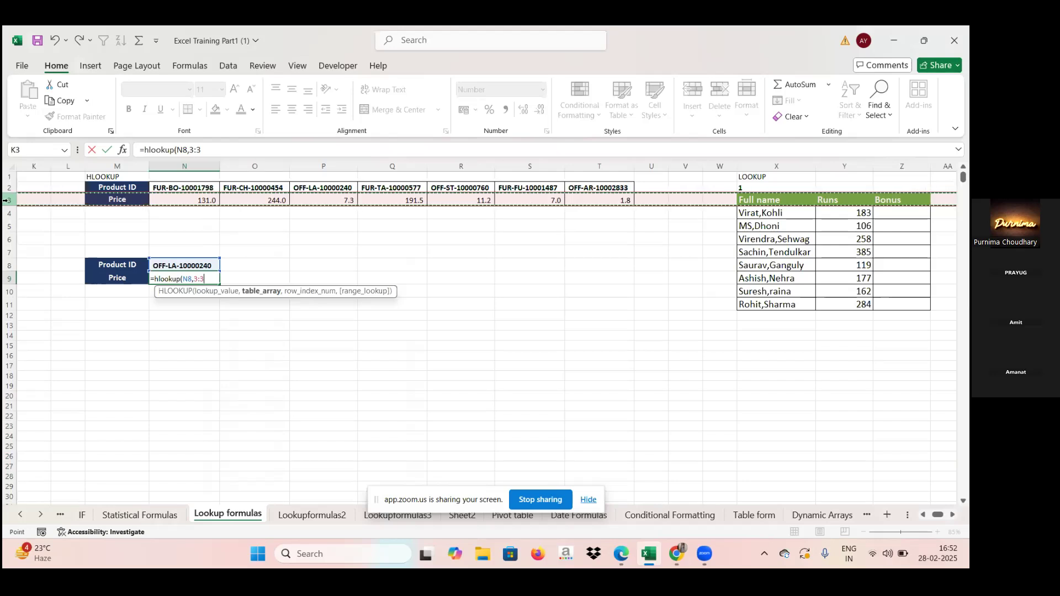
left_click(108, 186)
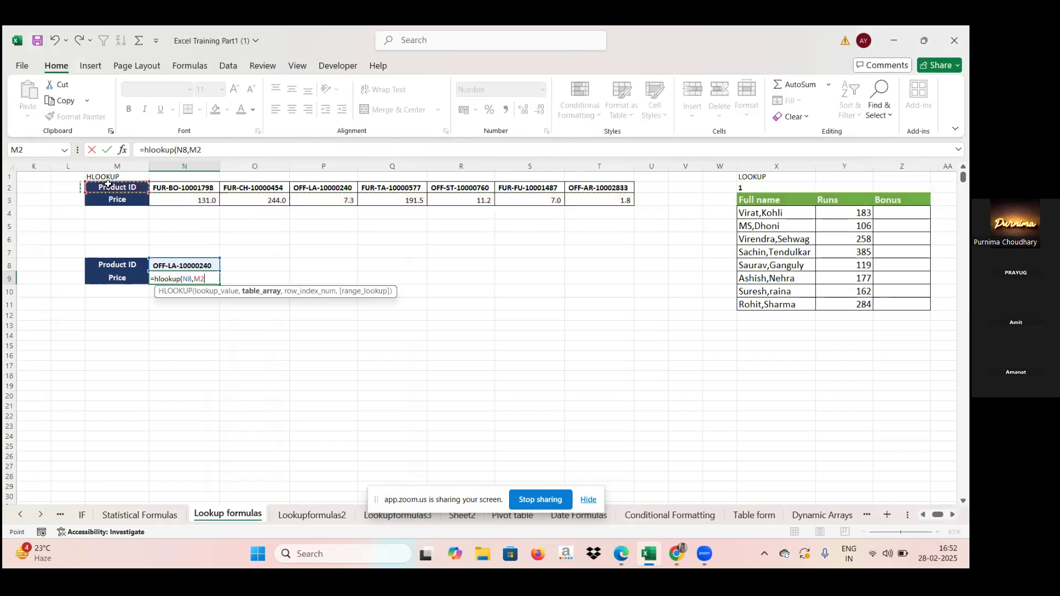
left_click_drag(108, 228, 177, 236)
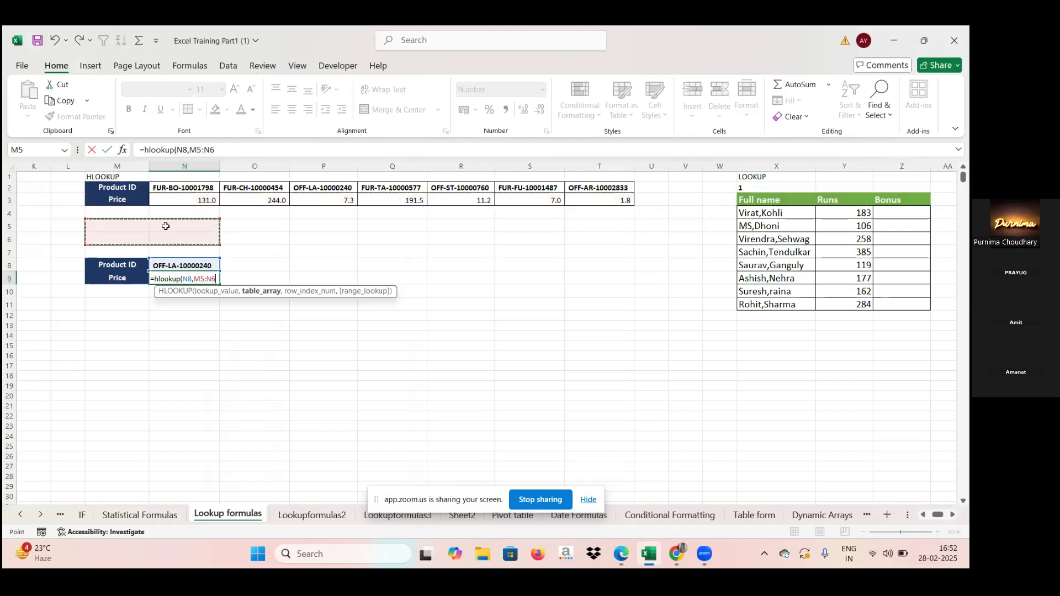
left_click(134, 186)
left_click_drag(144, 187, 591, 200)
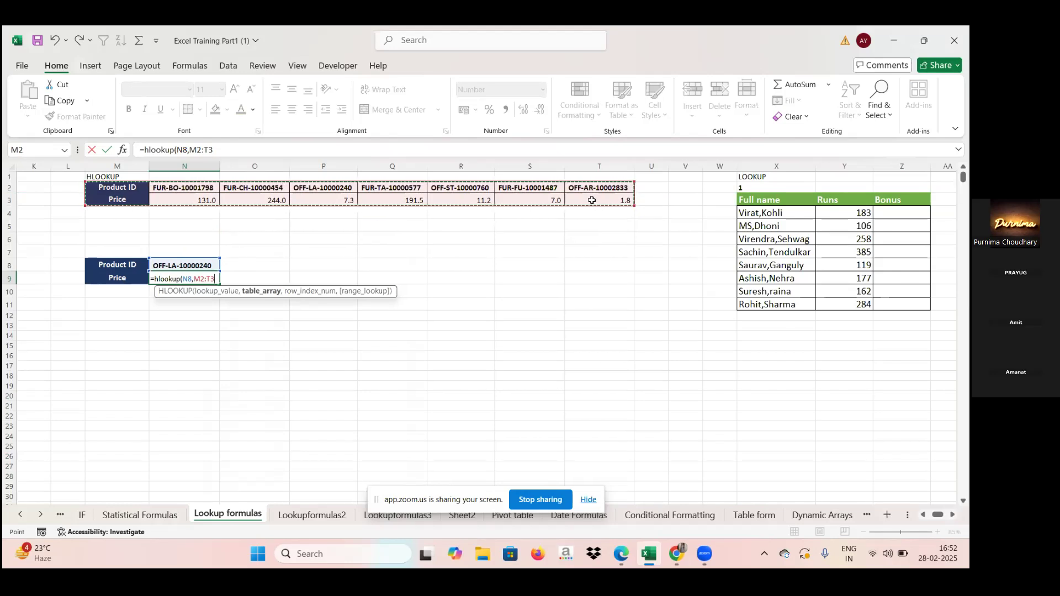
type(",")
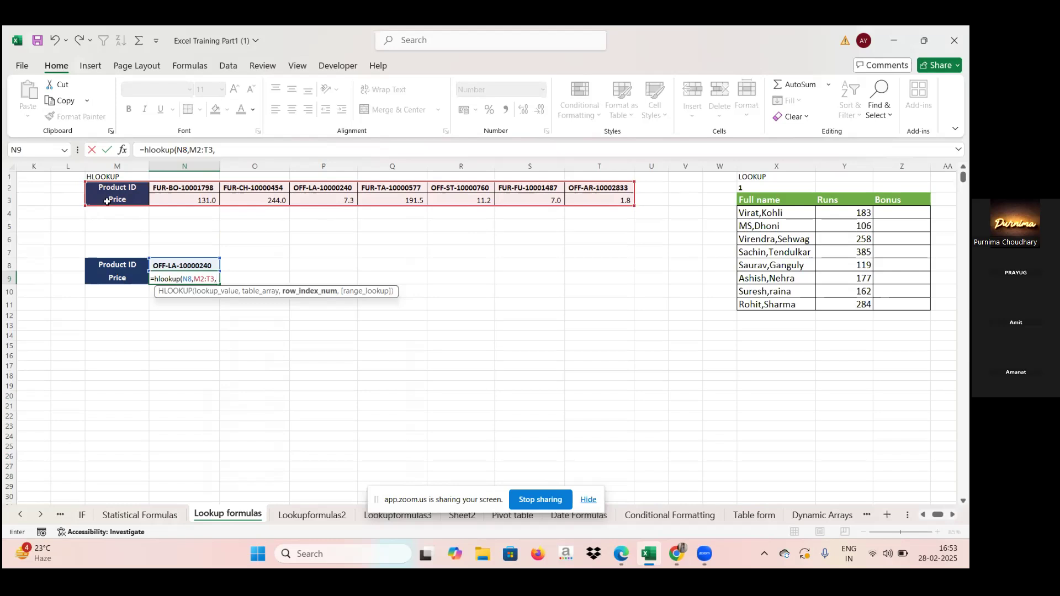
Step: Complete the N9 HLOOKUP formula with 1 as the row_index_num argument
type("1)")
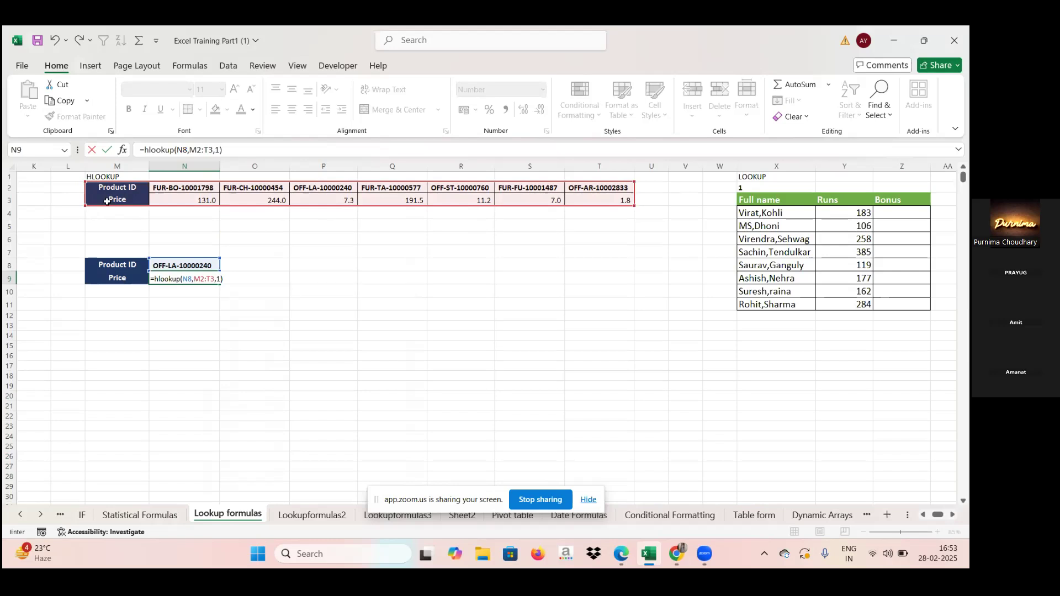
key("Return")
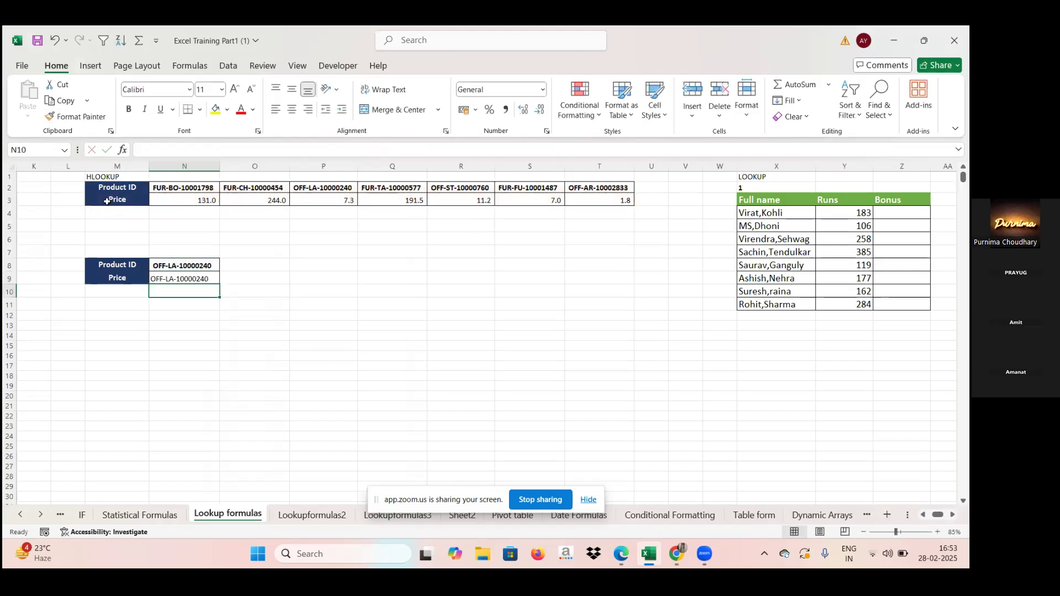
Step: Change the row_index_num argument of the N9 HLOOKUP to 2 so it looks up the Price row
left_click(182, 279)
double_click(183, 279)
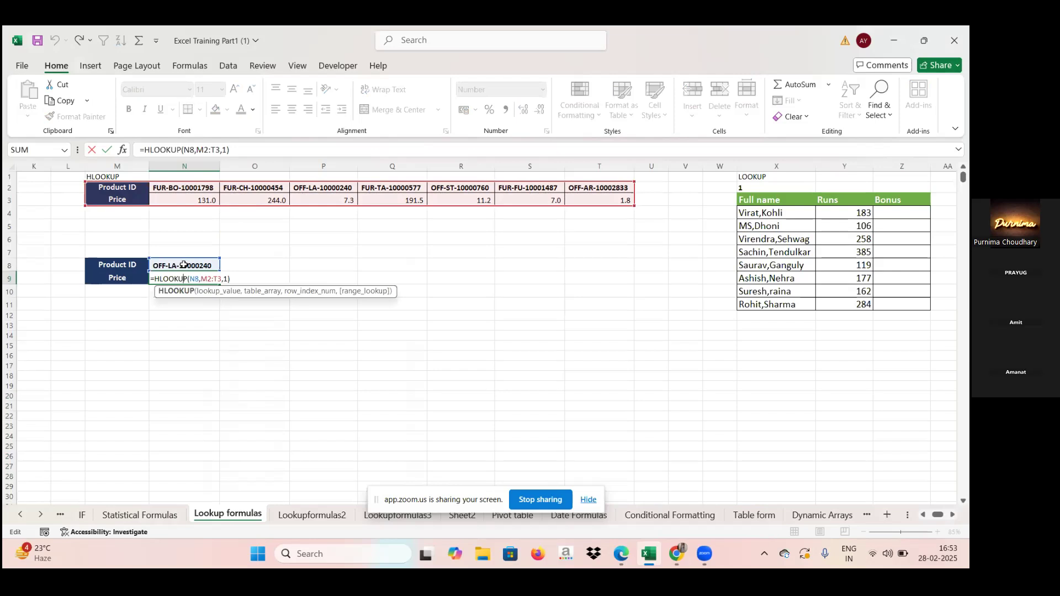
left_click(227, 280)
key("BackSpace")
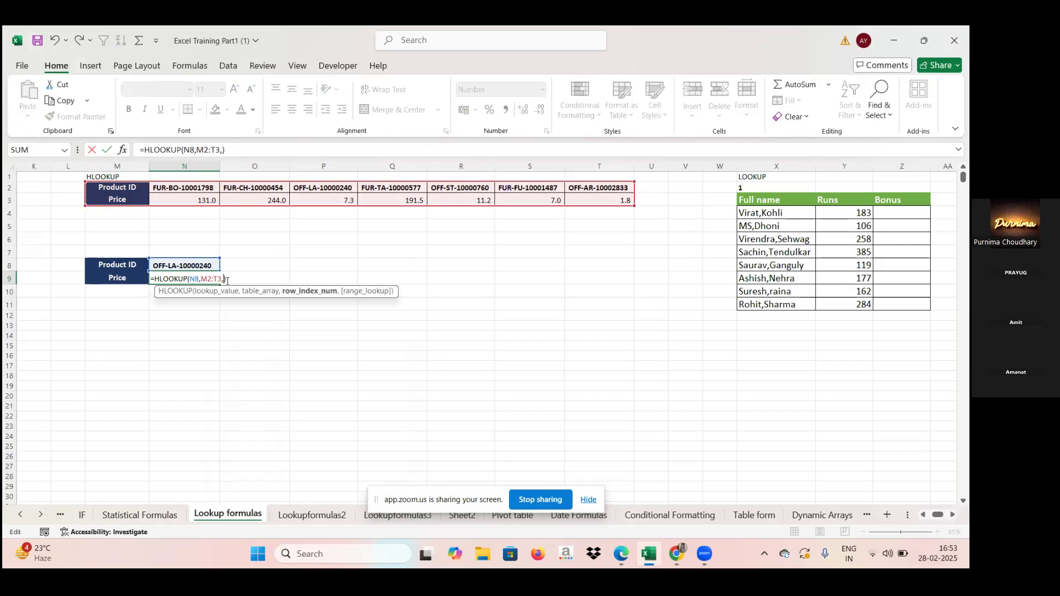
type("2")
key("Return")
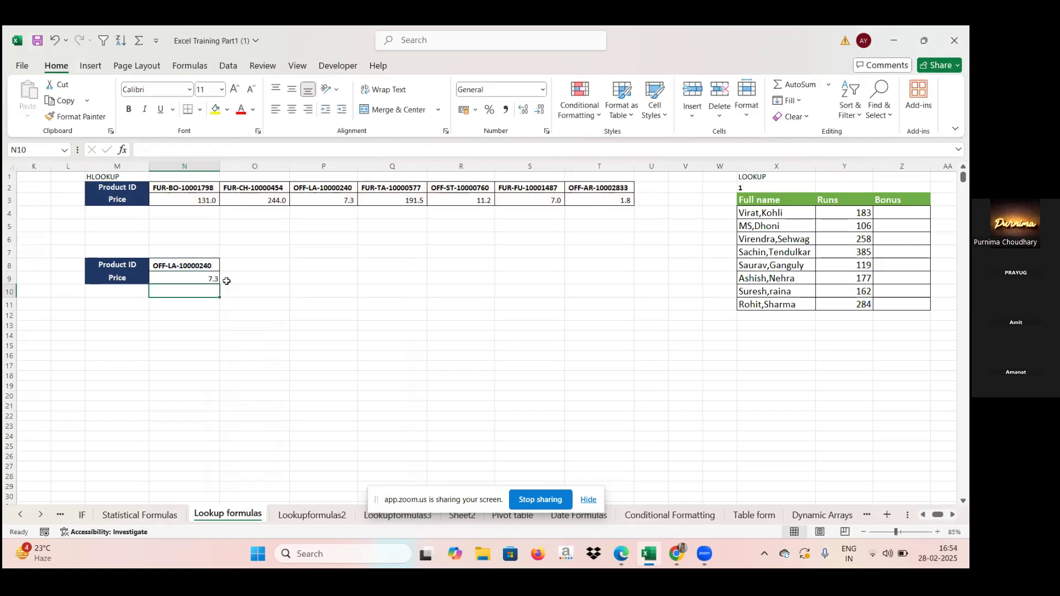
Step: Compare the HLOOKUP result in N9 with the Price of OFF-LA-10000240 in the upper table
left_click(200, 281)
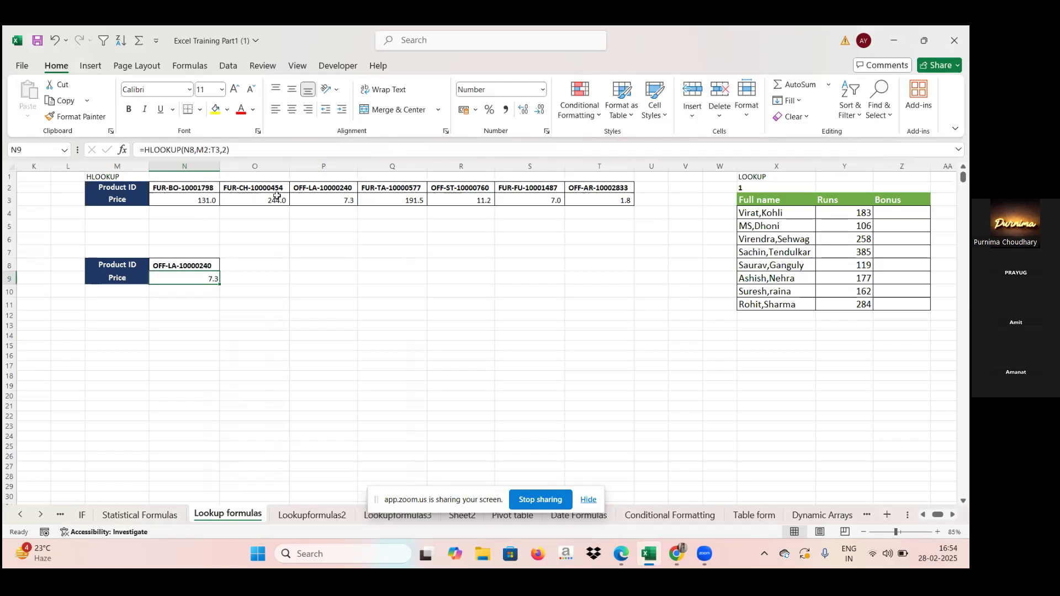
left_click(328, 200)
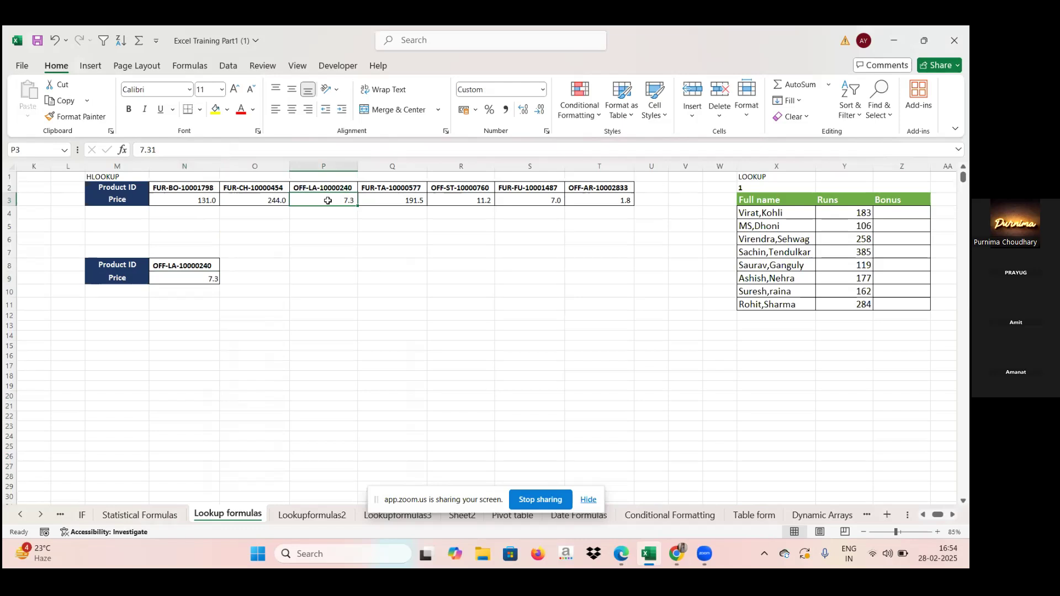
left_click(199, 278)
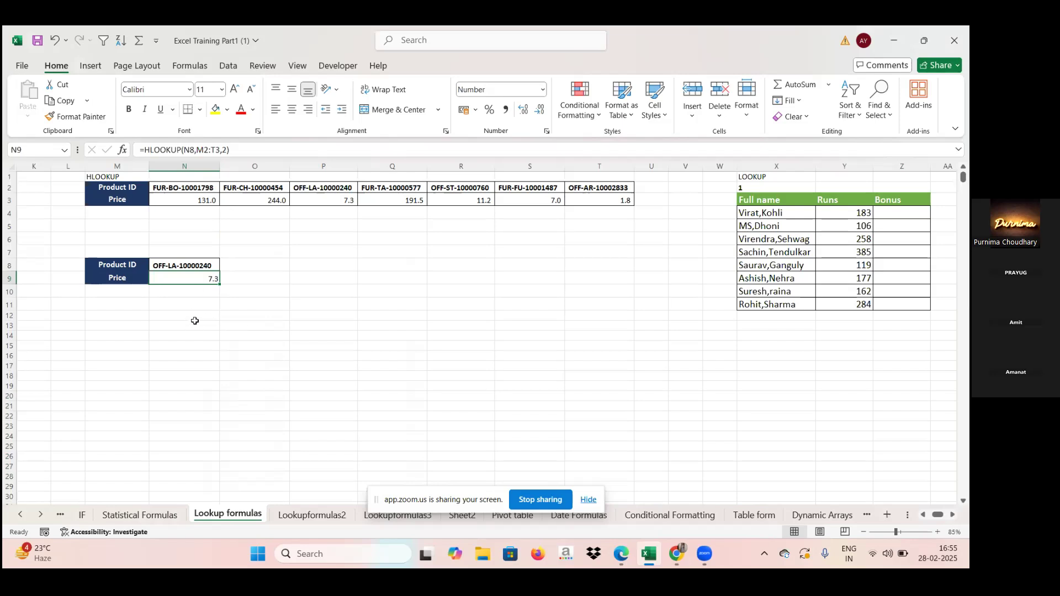
Step: Return to the Customer Name column, compare the VLOOKUP formulas in C4 and C5, and open the C4 formula to examine its arguments
key("Left")
key("Left")
key("Left")
key("Left")
key("Left")
key("Left")
key("Left")
key("Left")
key("Left")
key("Left")
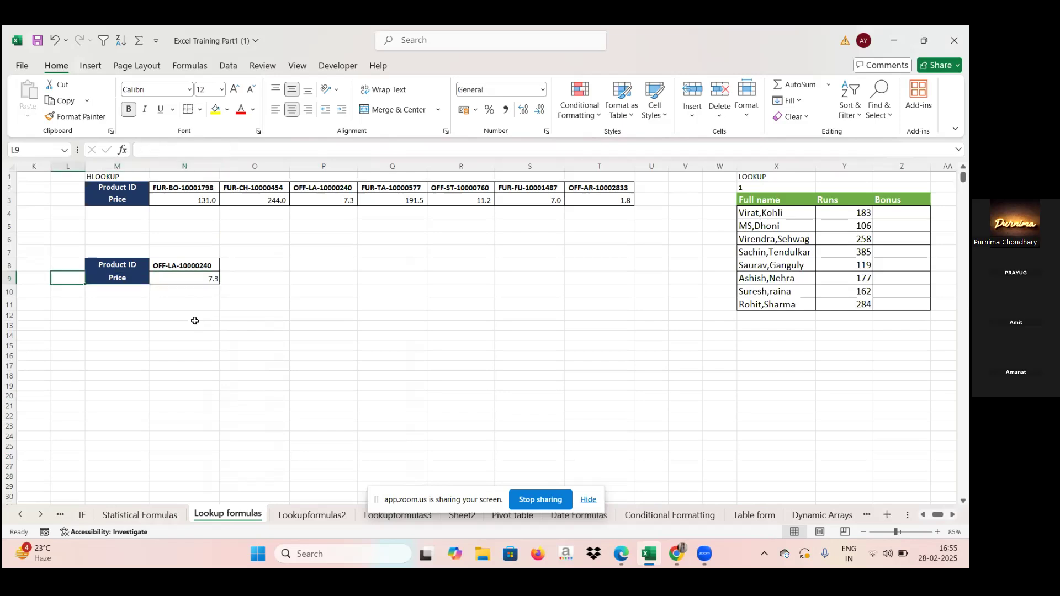
key("Left")
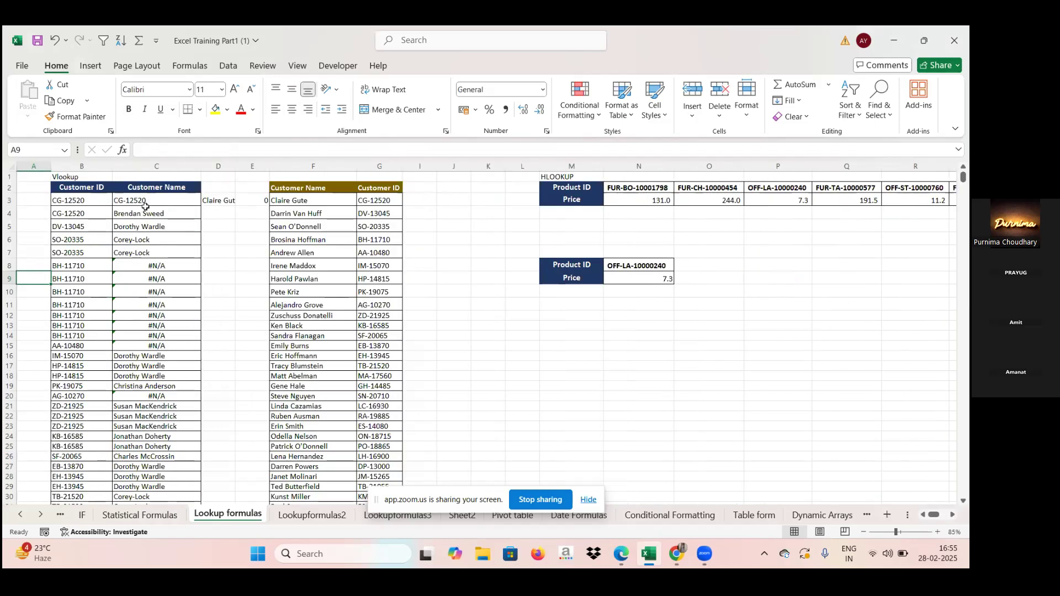
left_click(145, 208)
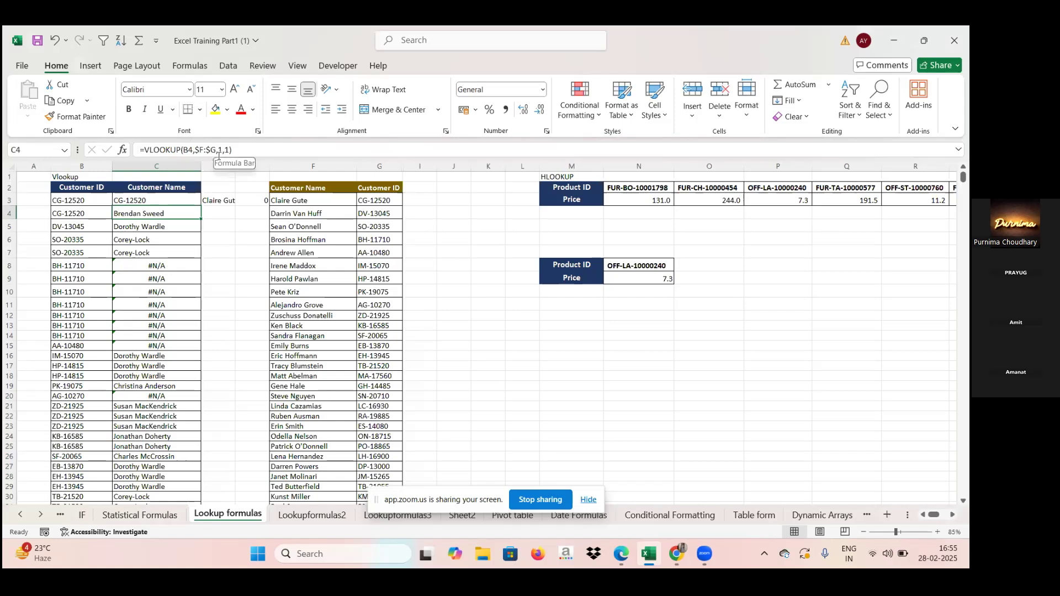
left_click(145, 225)
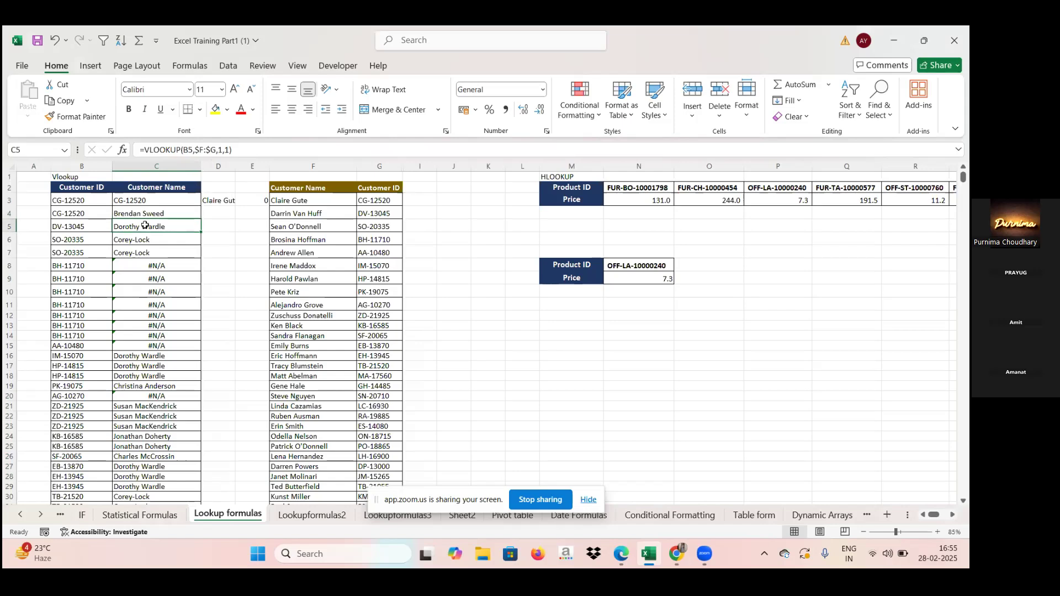
left_click(147, 212)
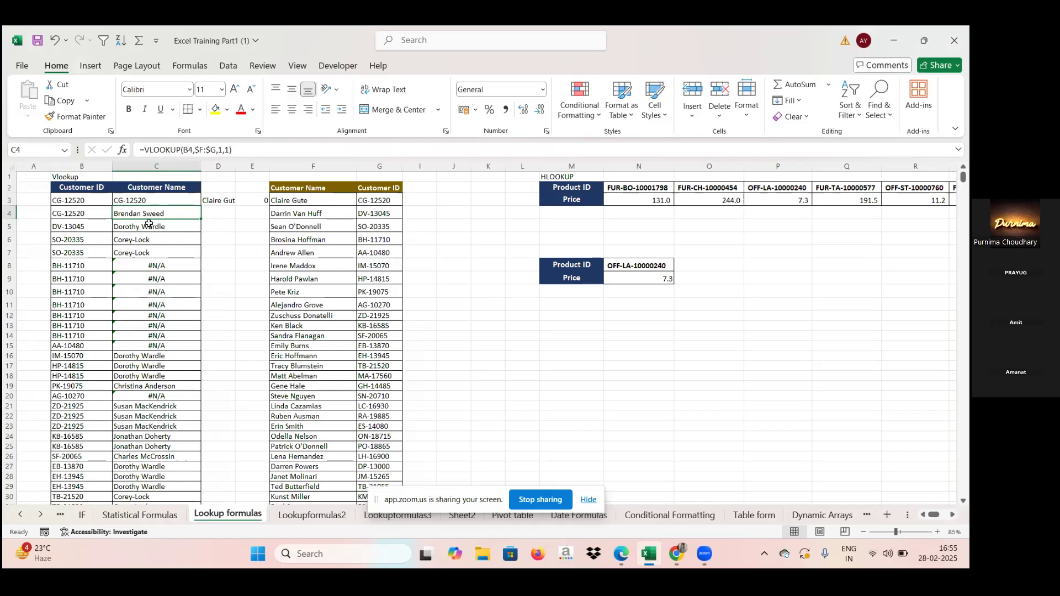
left_click(151, 227)
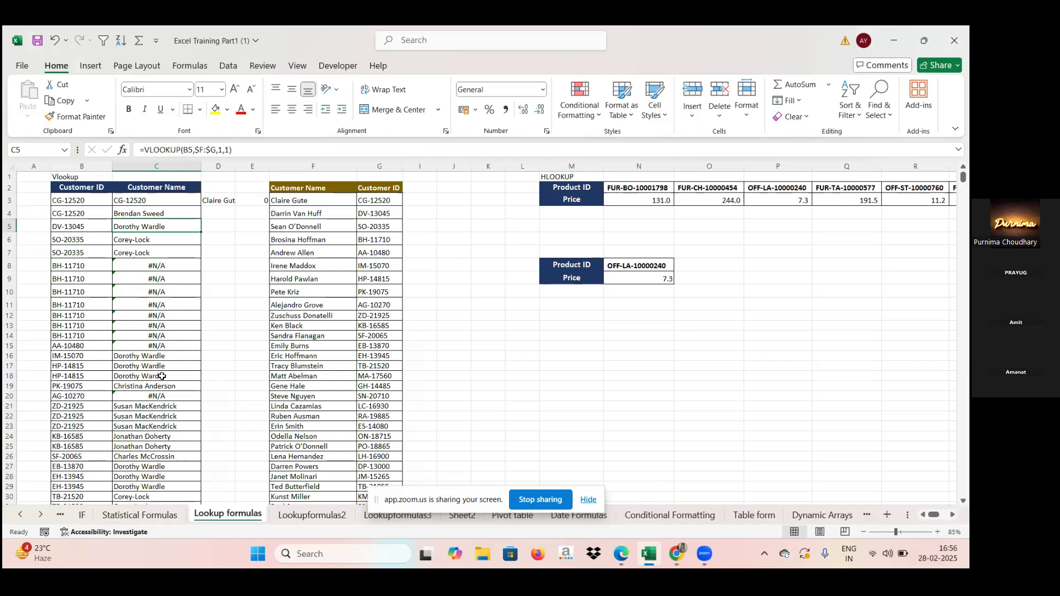
left_click(134, 212)
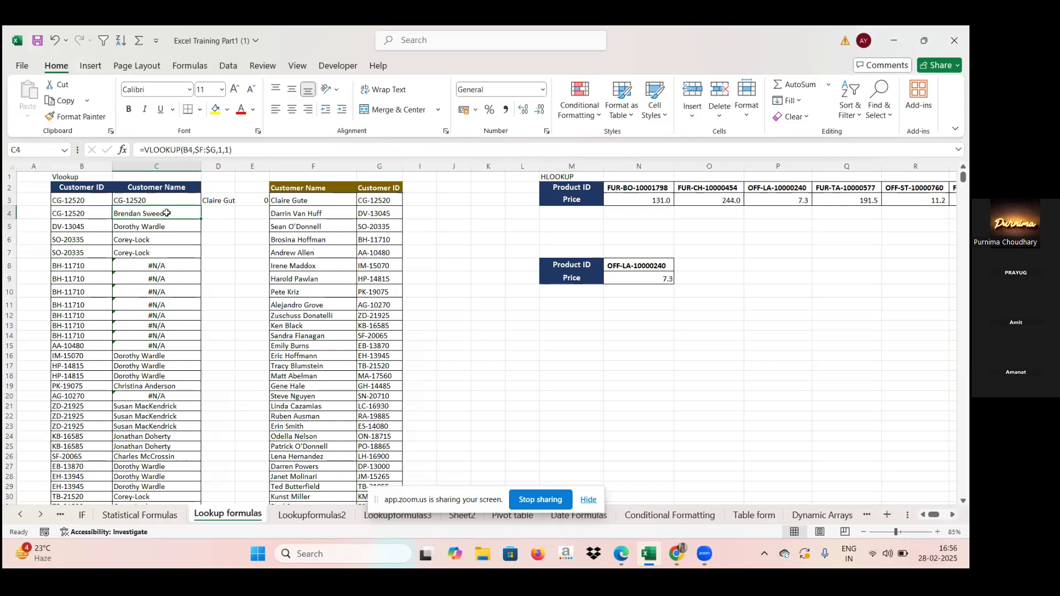
double_click(166, 213)
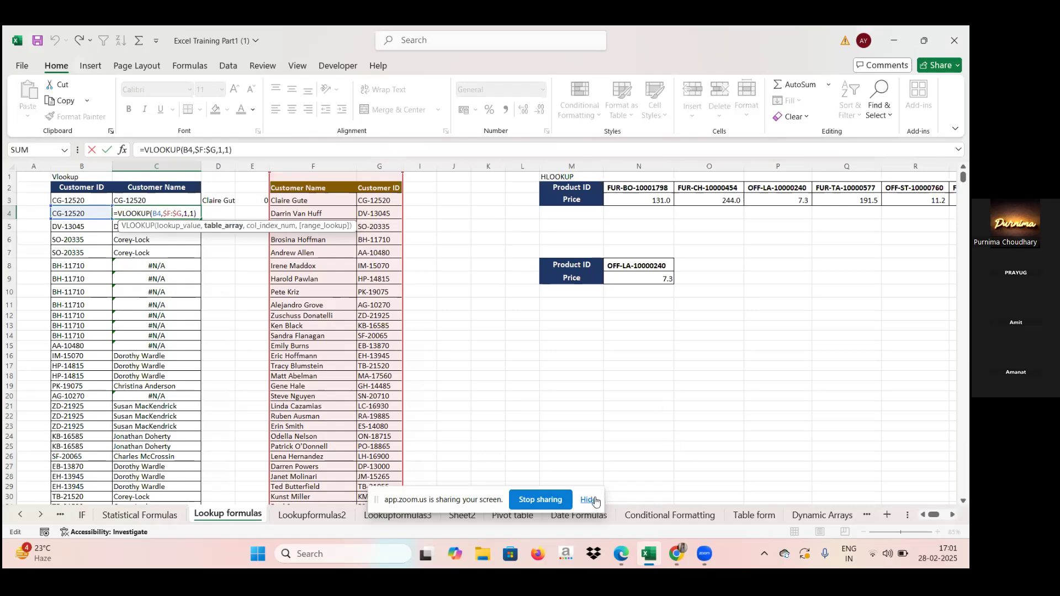
Step: Switch to the Zoom meeting window in Edge and leave the meeting
left_click(631, 563)
left_click(559, 499)
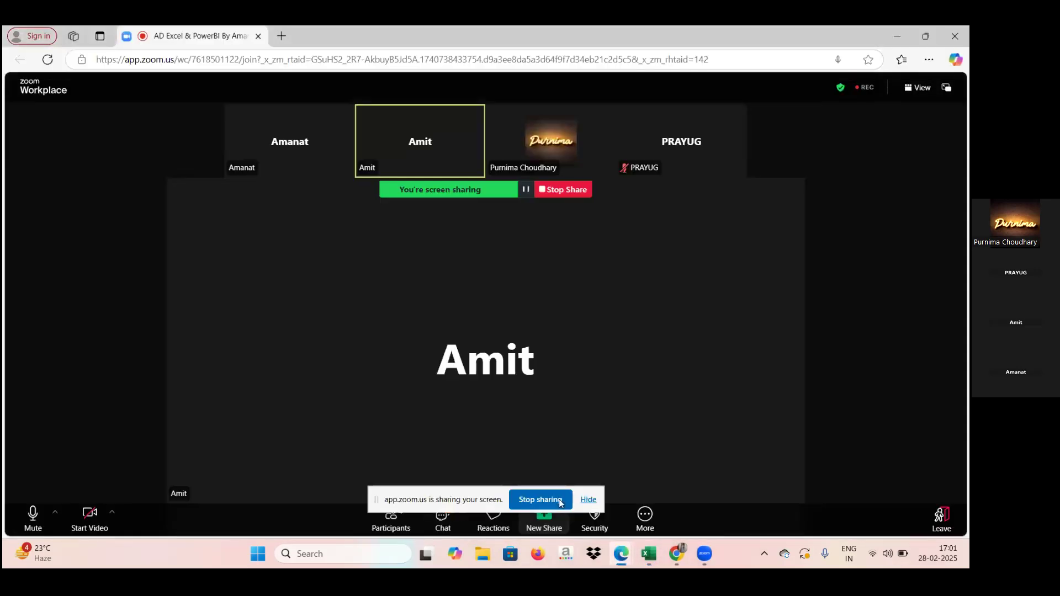
left_click(939, 516)
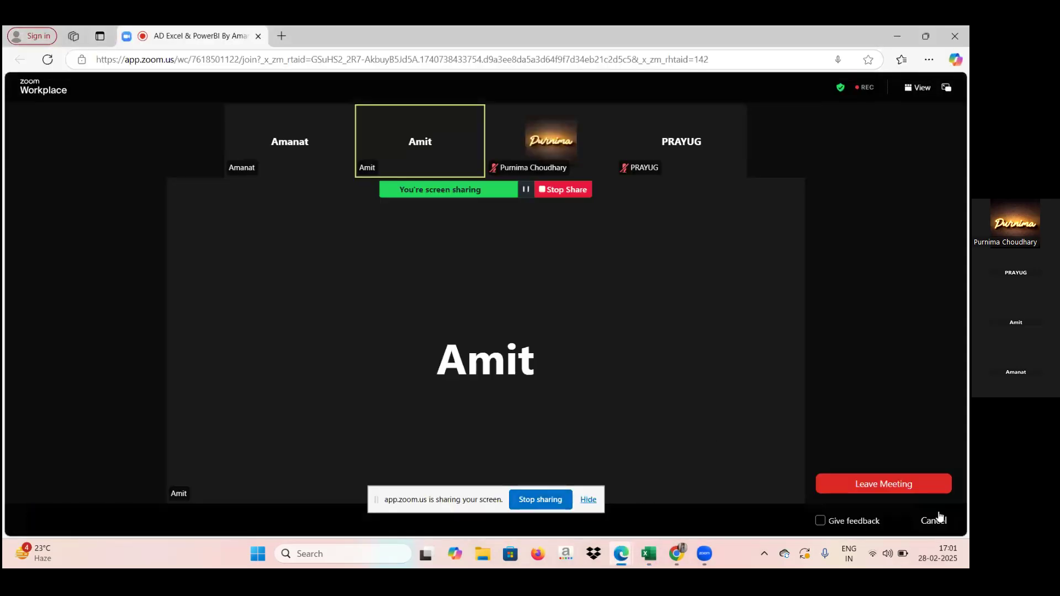
left_click(896, 484)
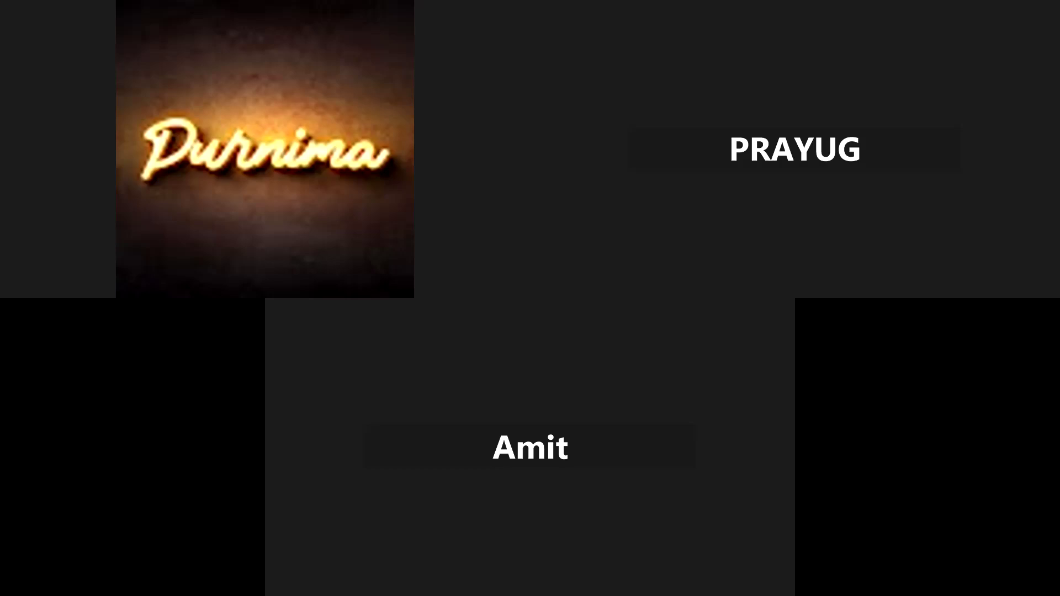